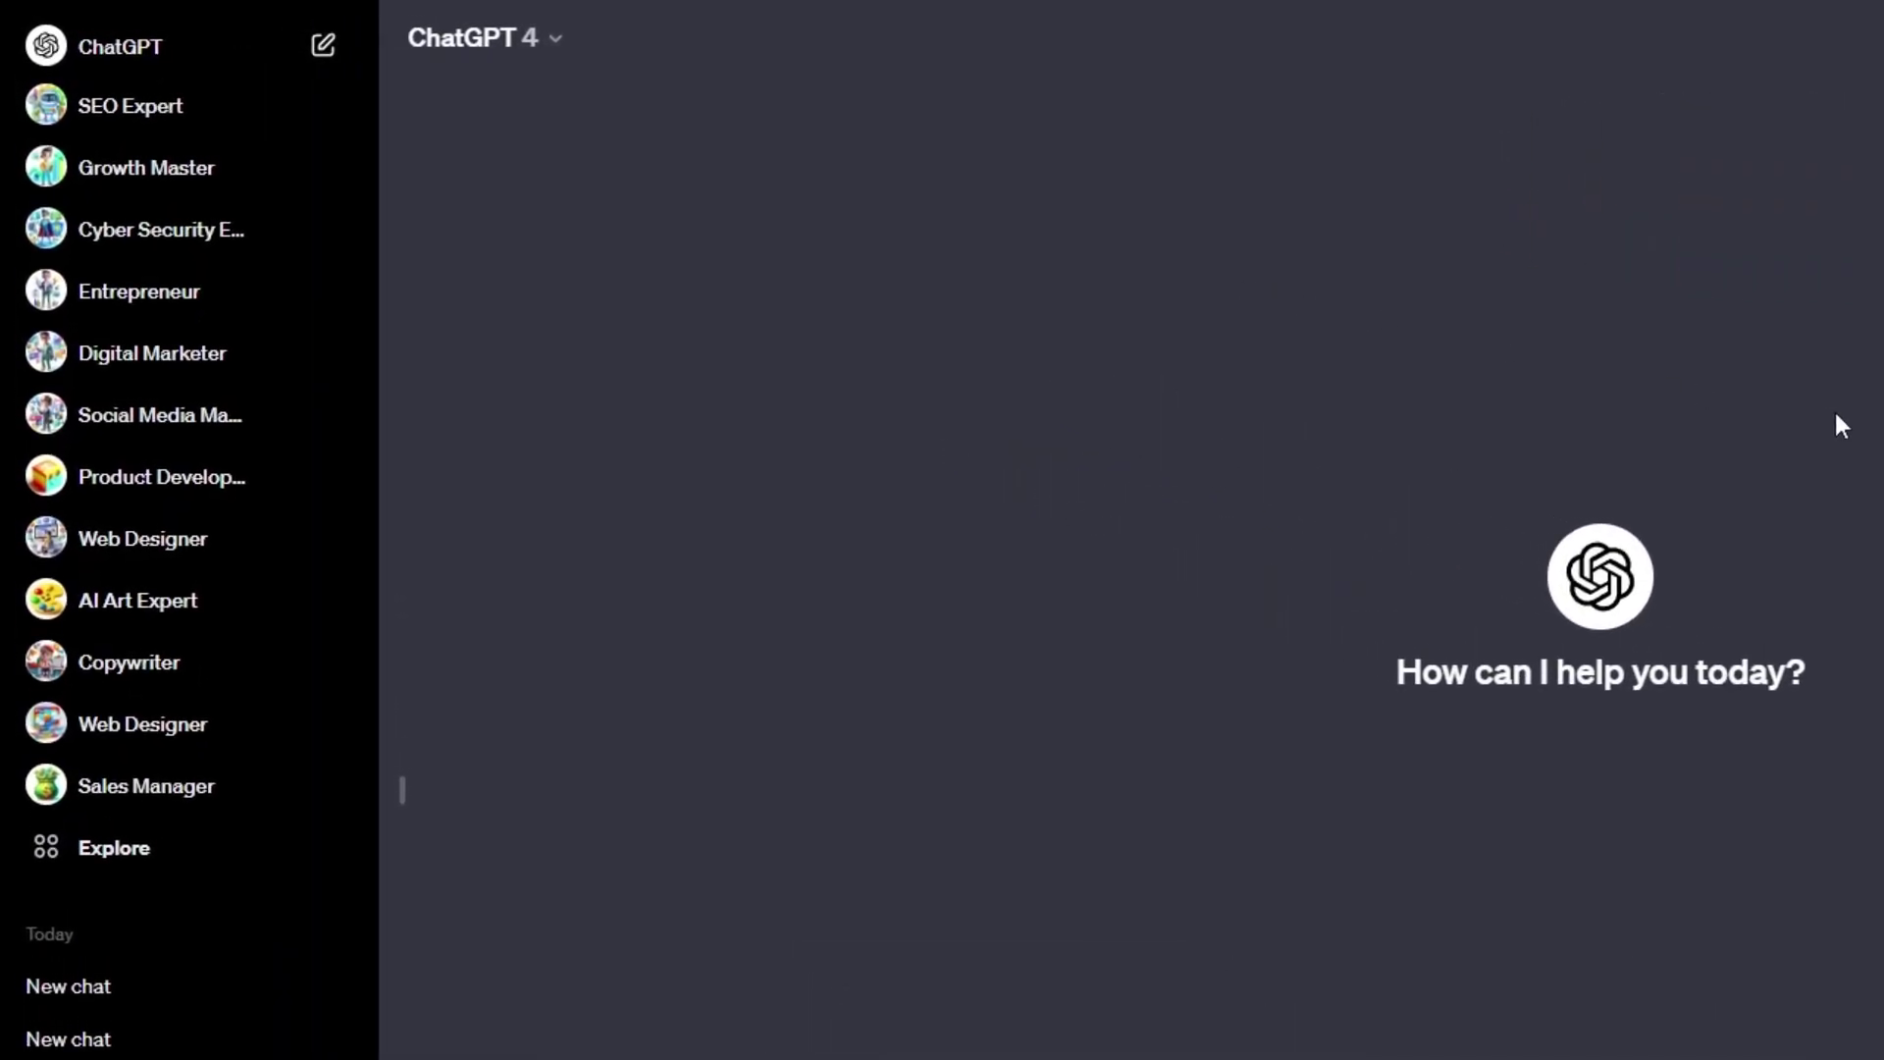
pyautogui.click(108, 855)
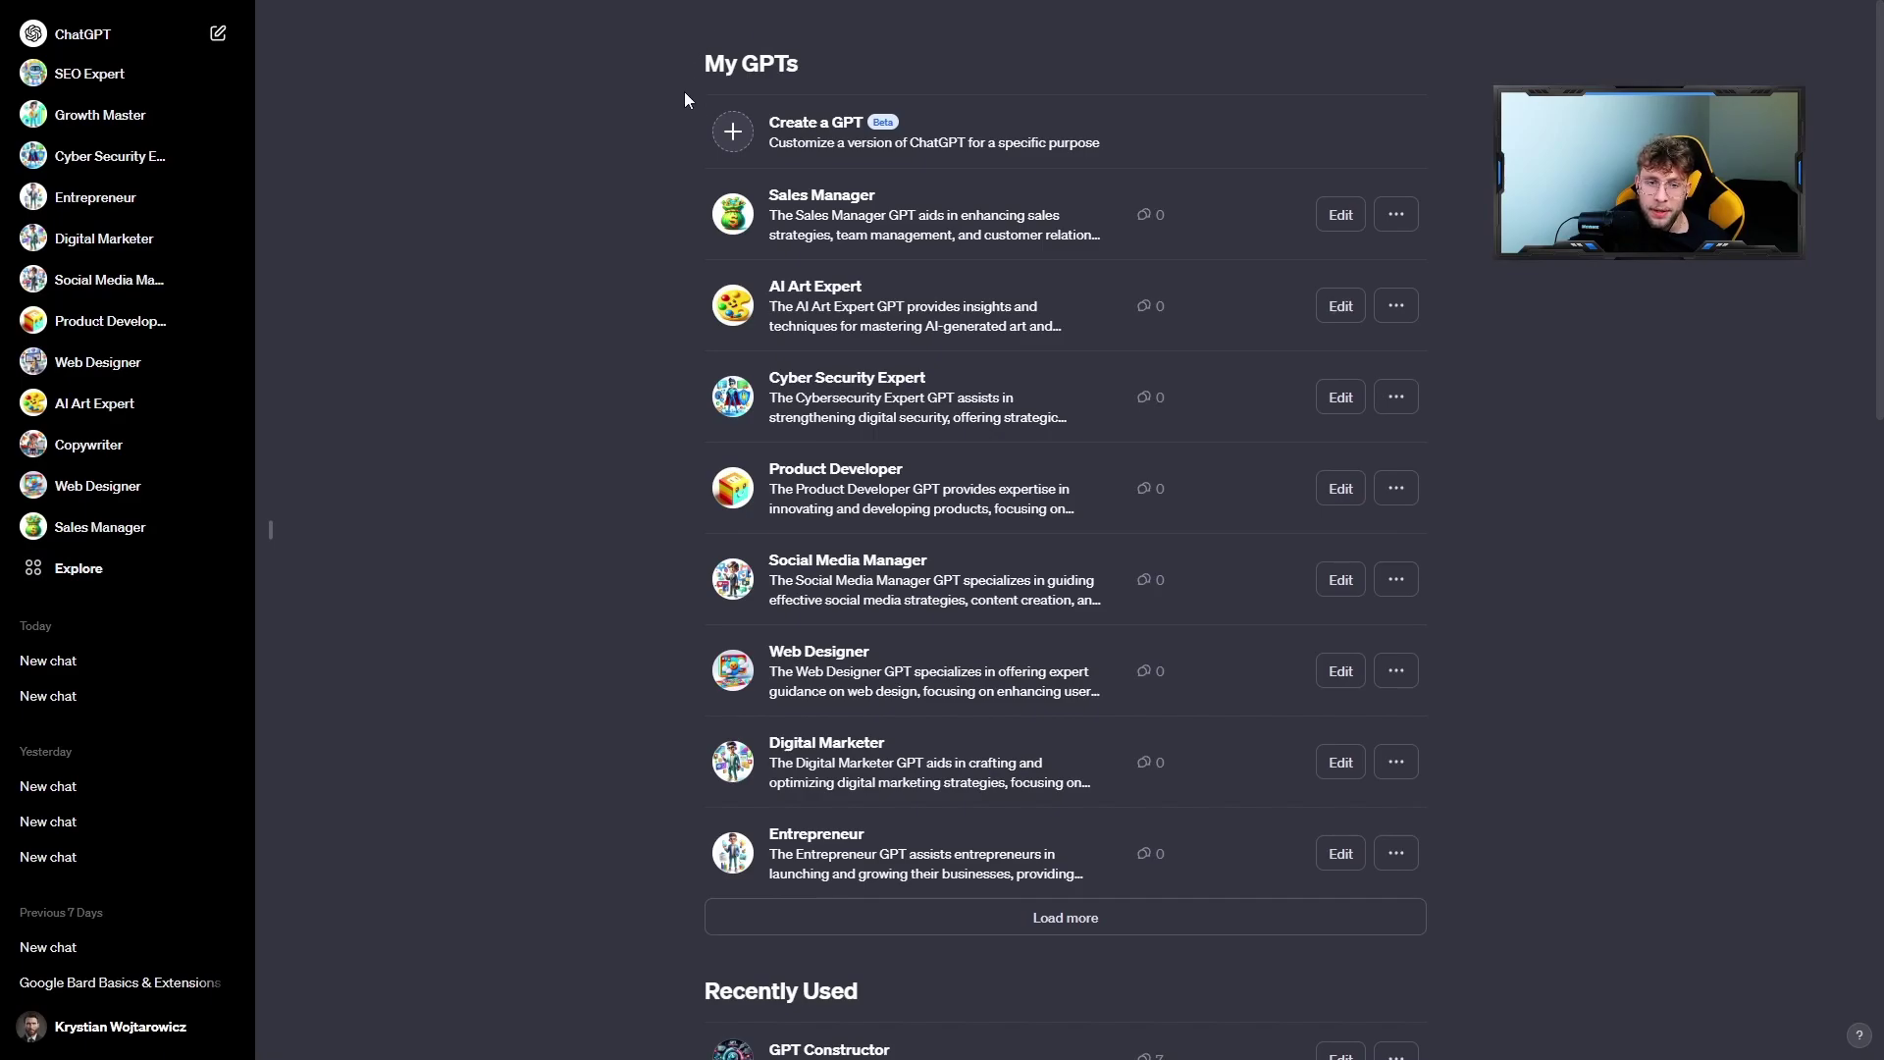
pyautogui.scroll(-8, 684, 189)
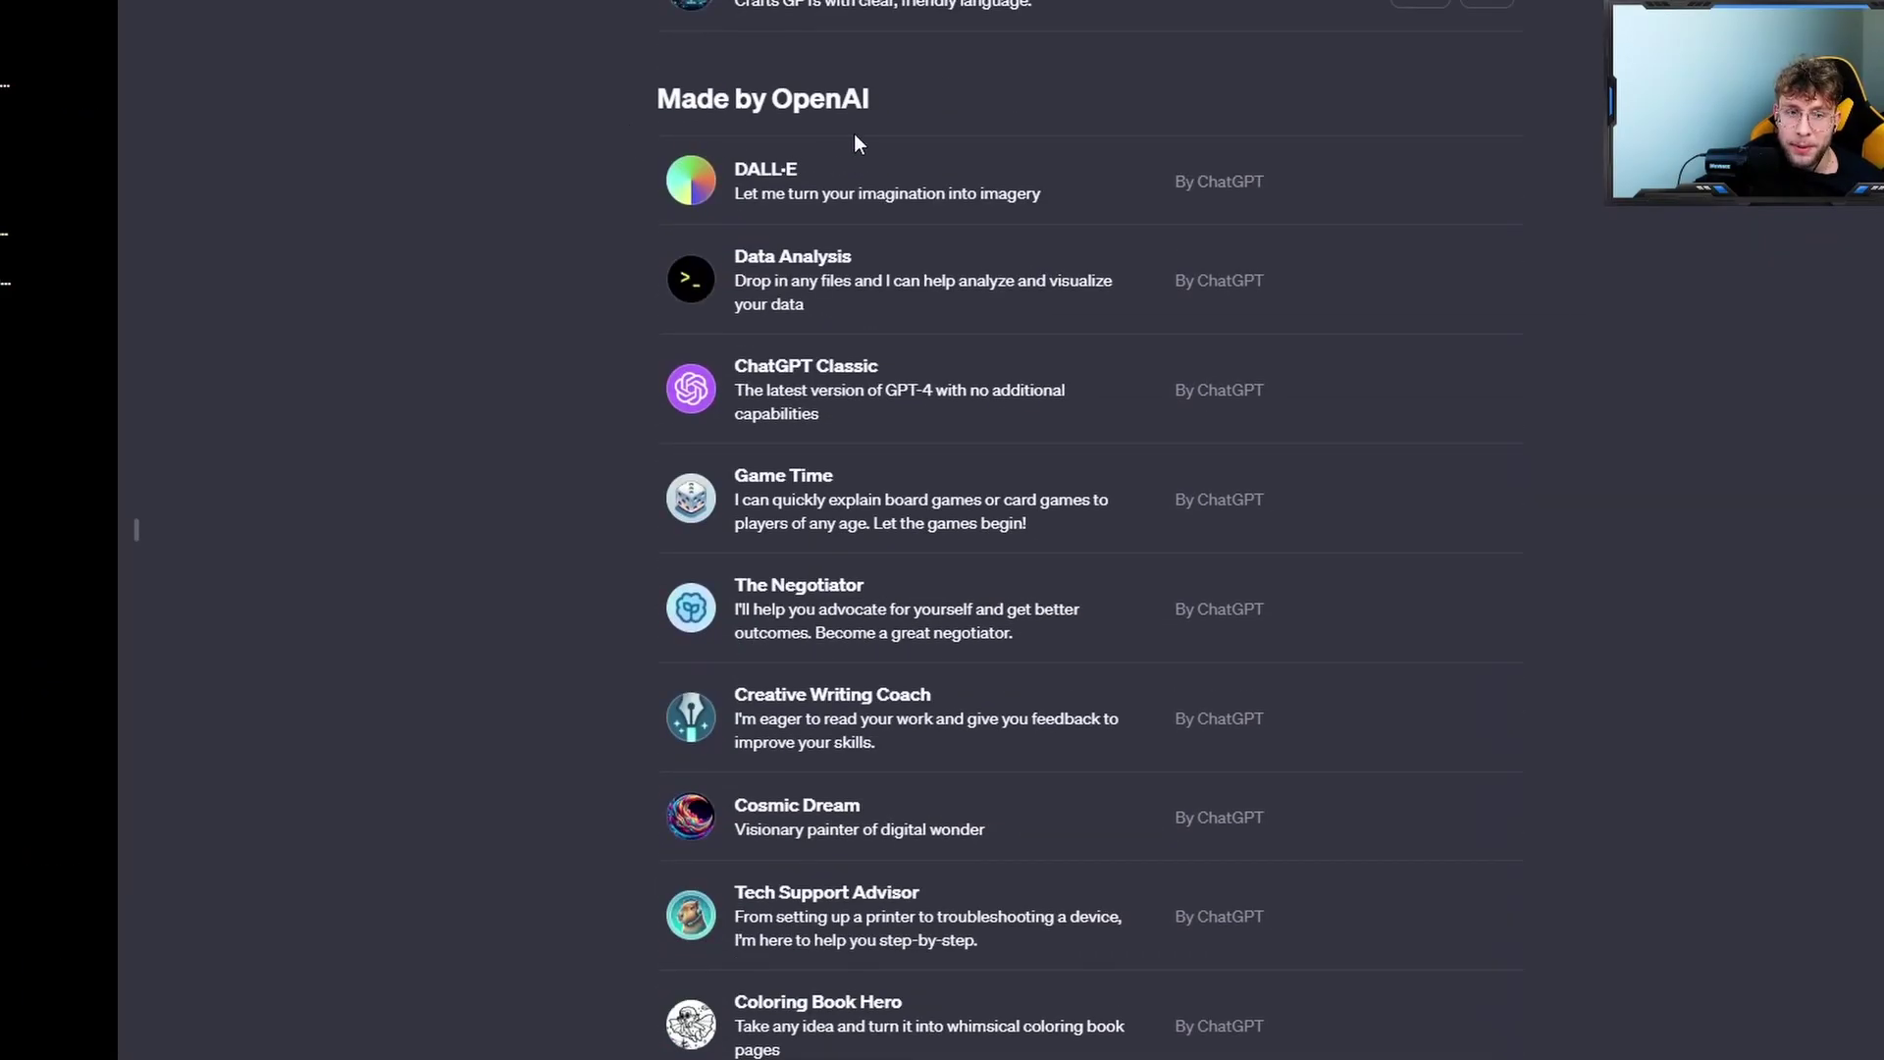
pyautogui.scroll(-5, 528, 323)
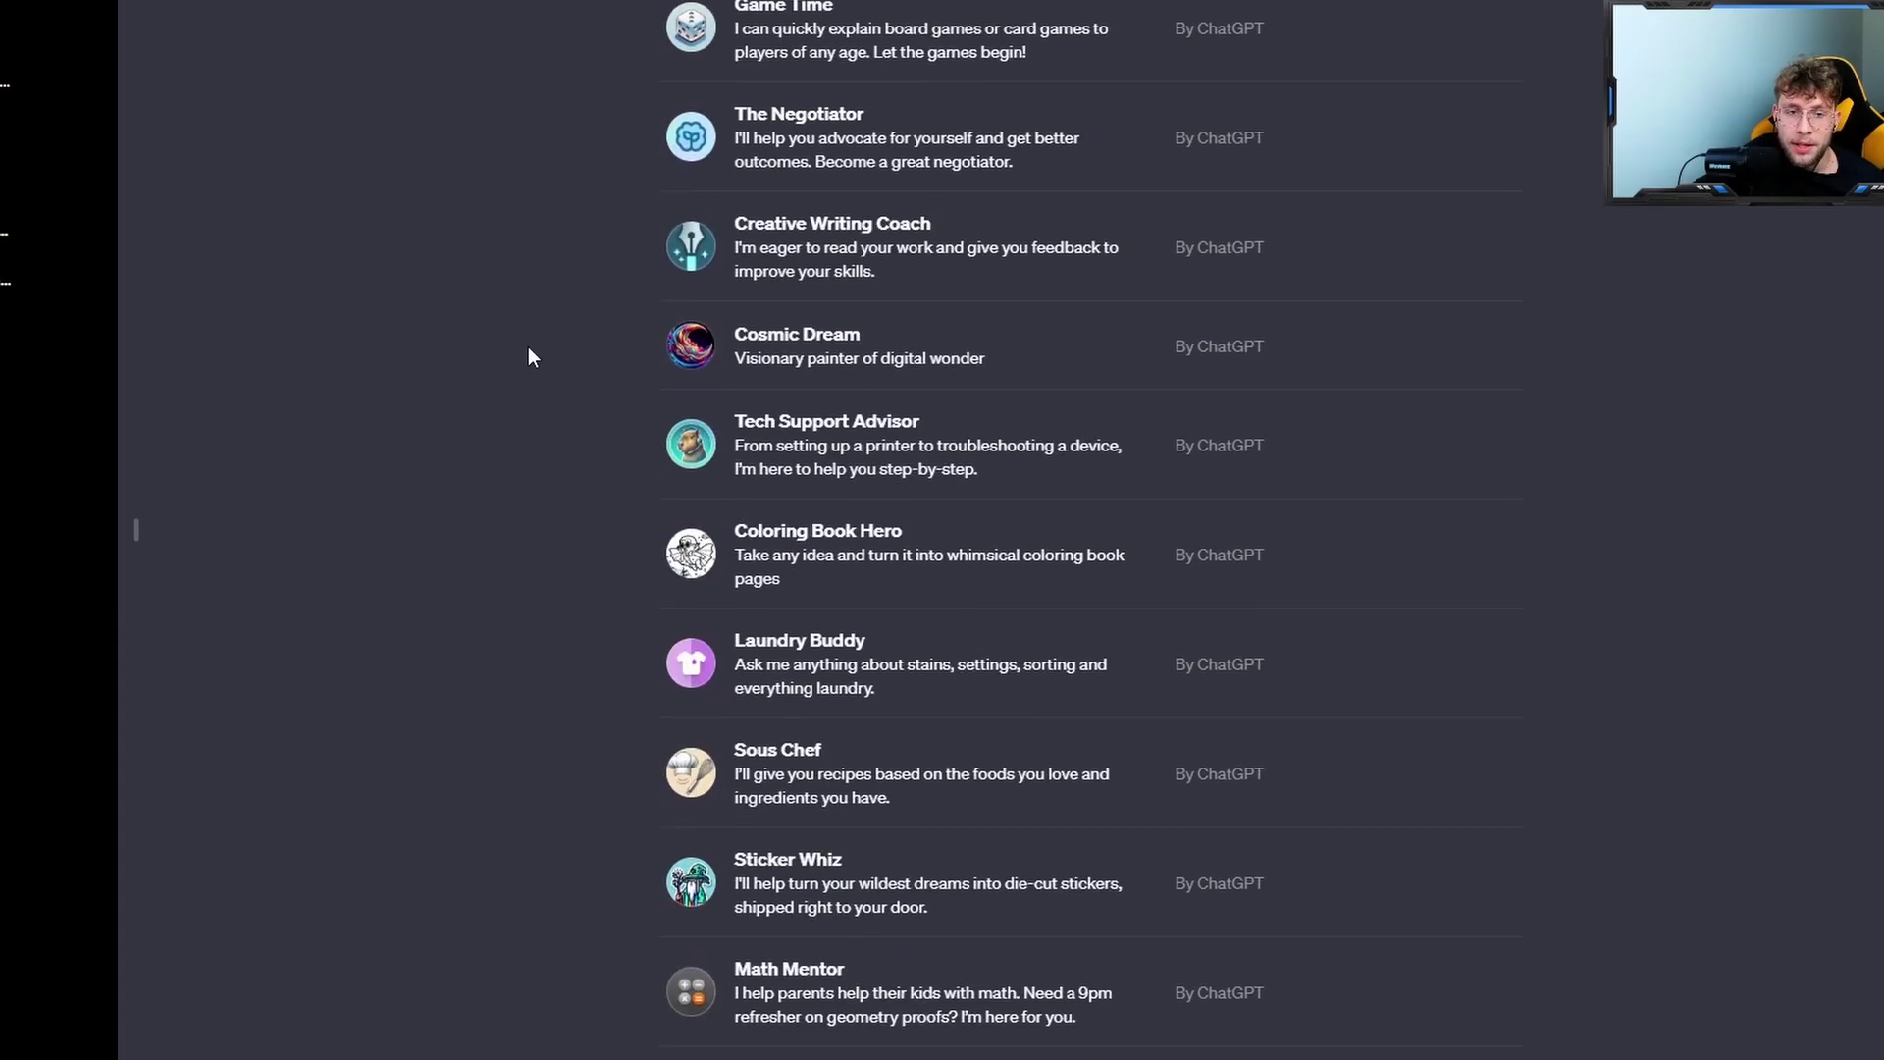
pyautogui.scroll(1, 528, 348)
pyautogui.scroll(-4, 527, 349)
pyautogui.scroll(7, 528, 349)
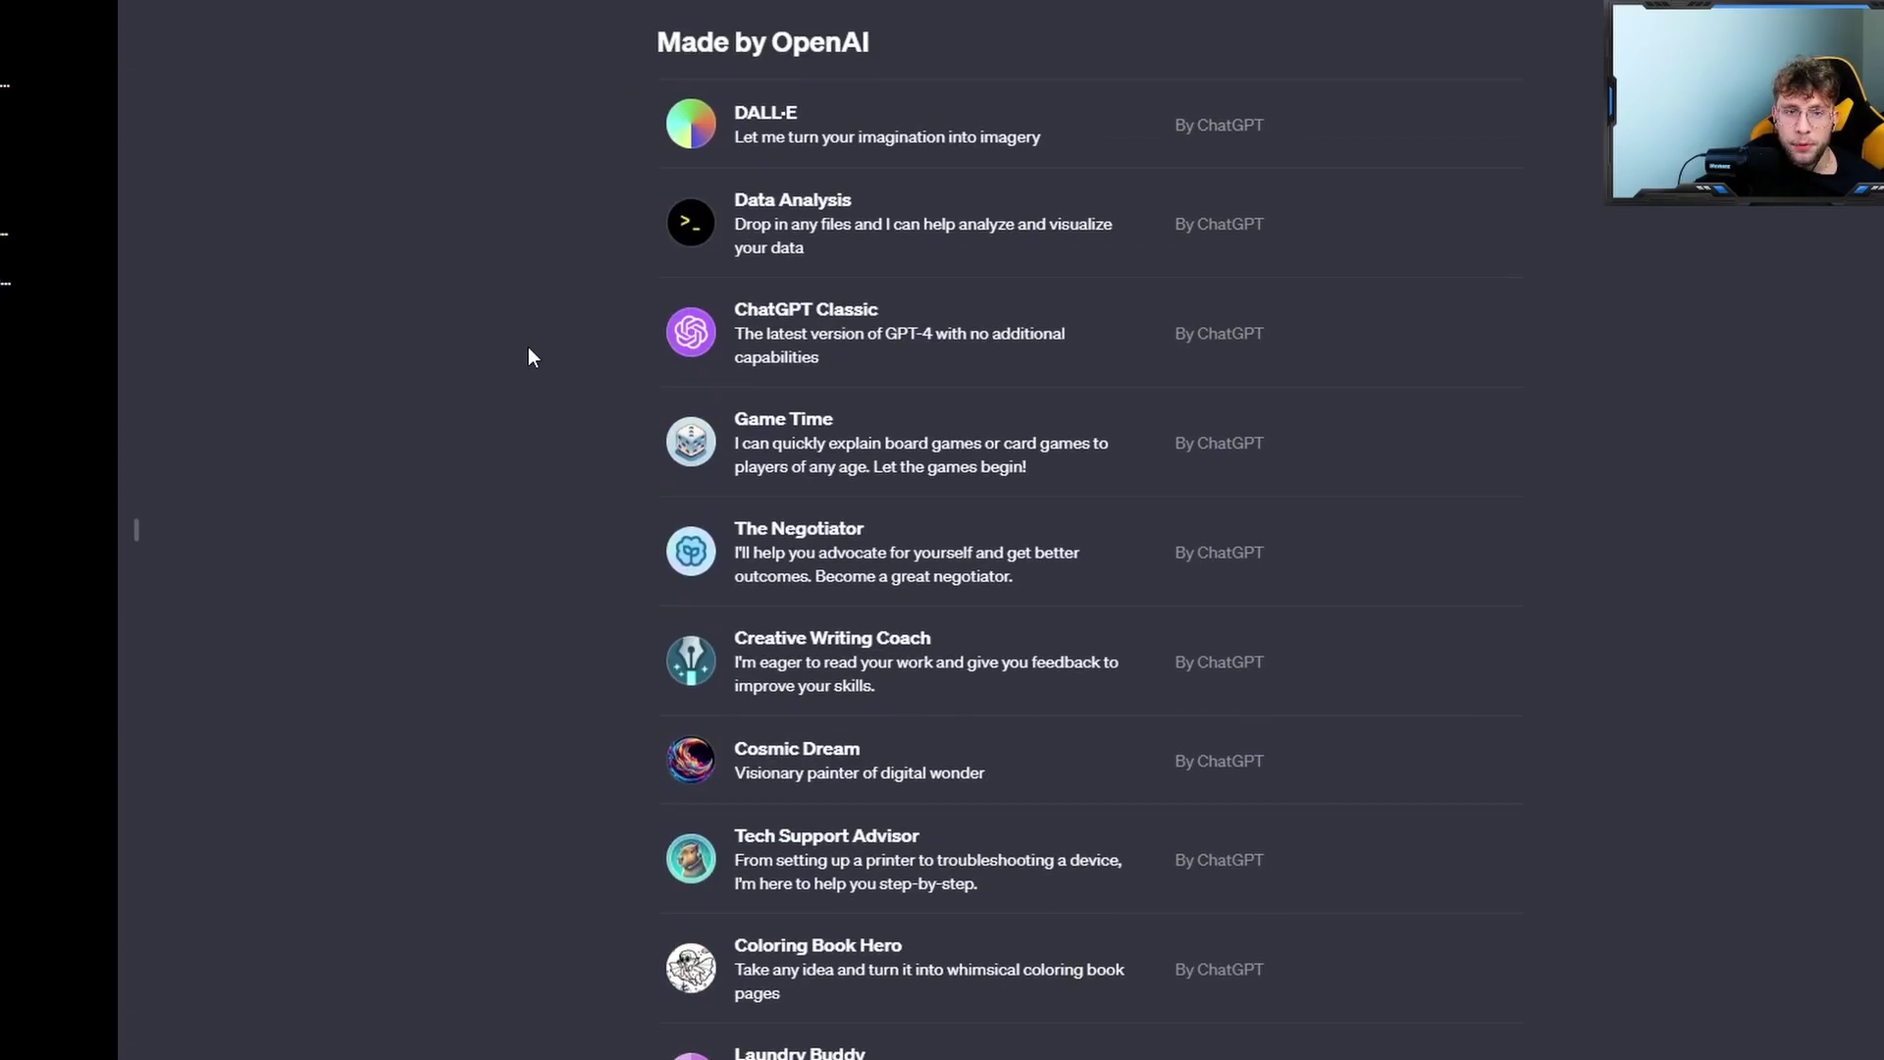
pyautogui.scroll(12, 528, 355)
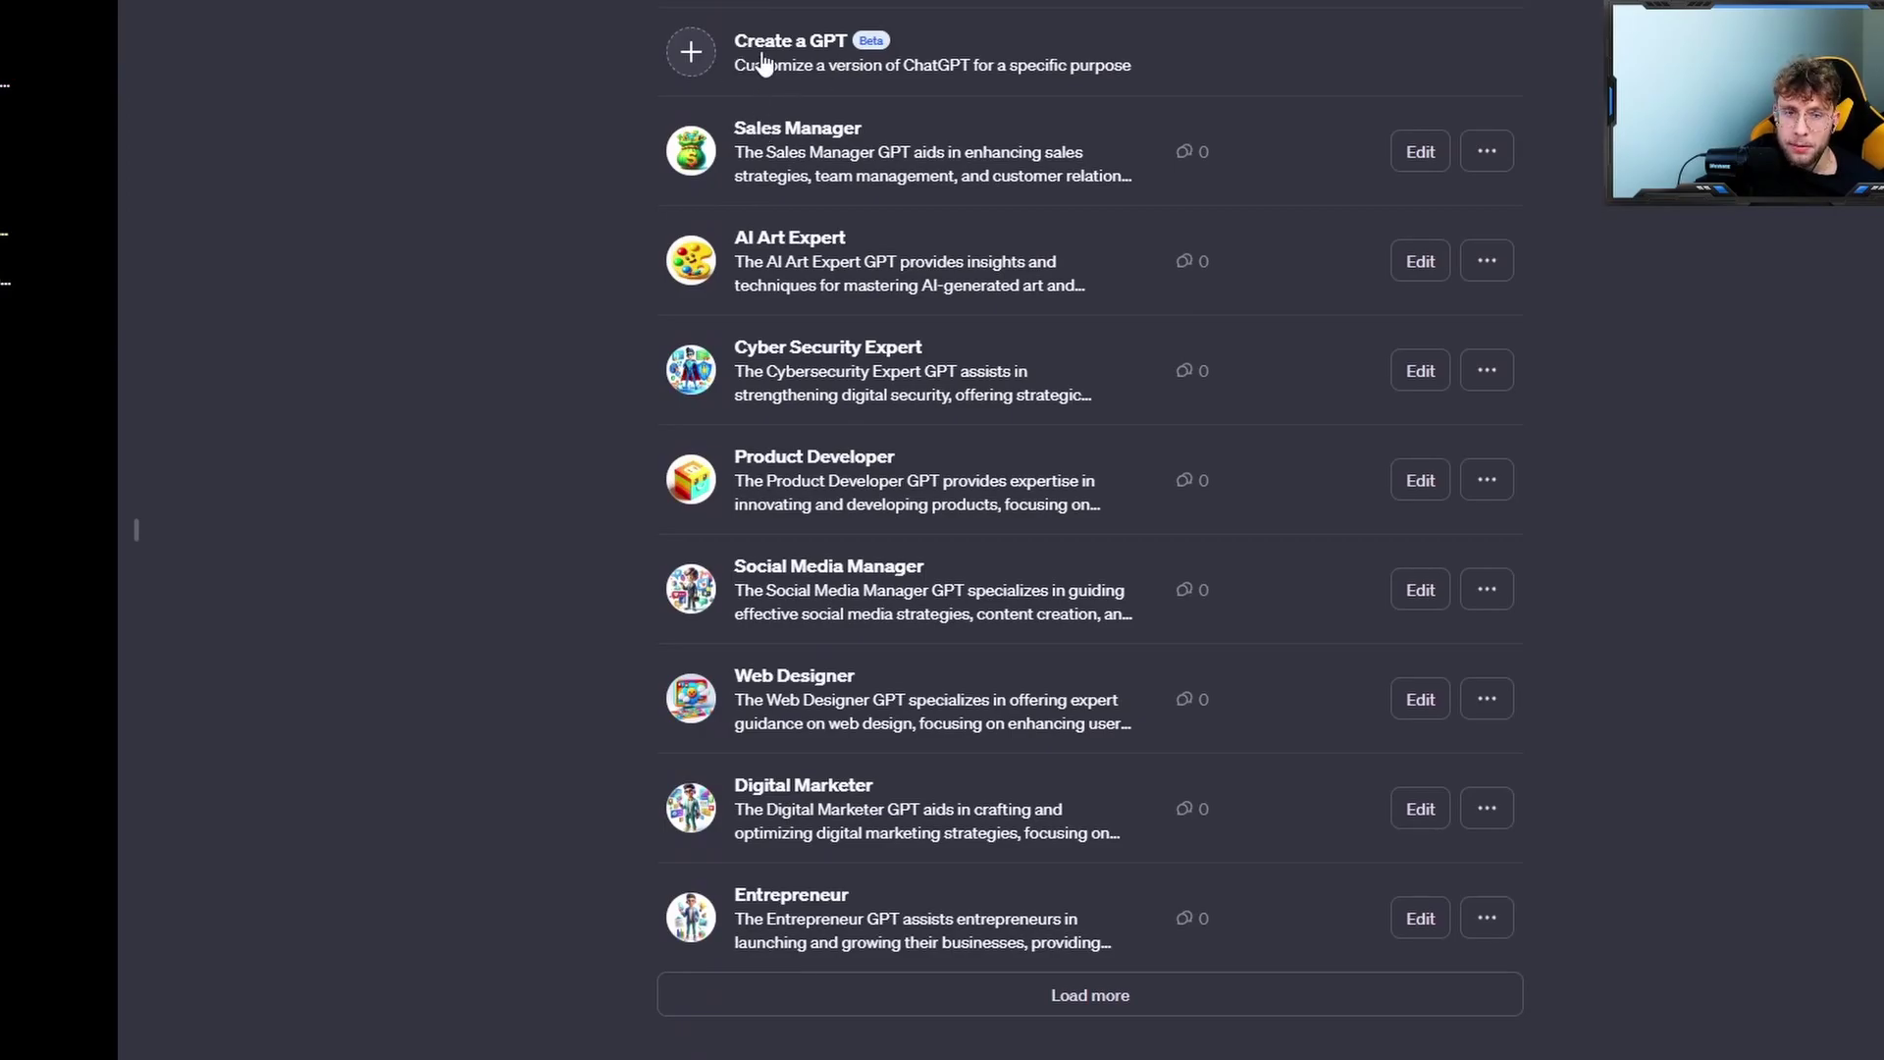
# Start a new custom GPT draft and switch to its Configure form
pyautogui.click(765, 62)
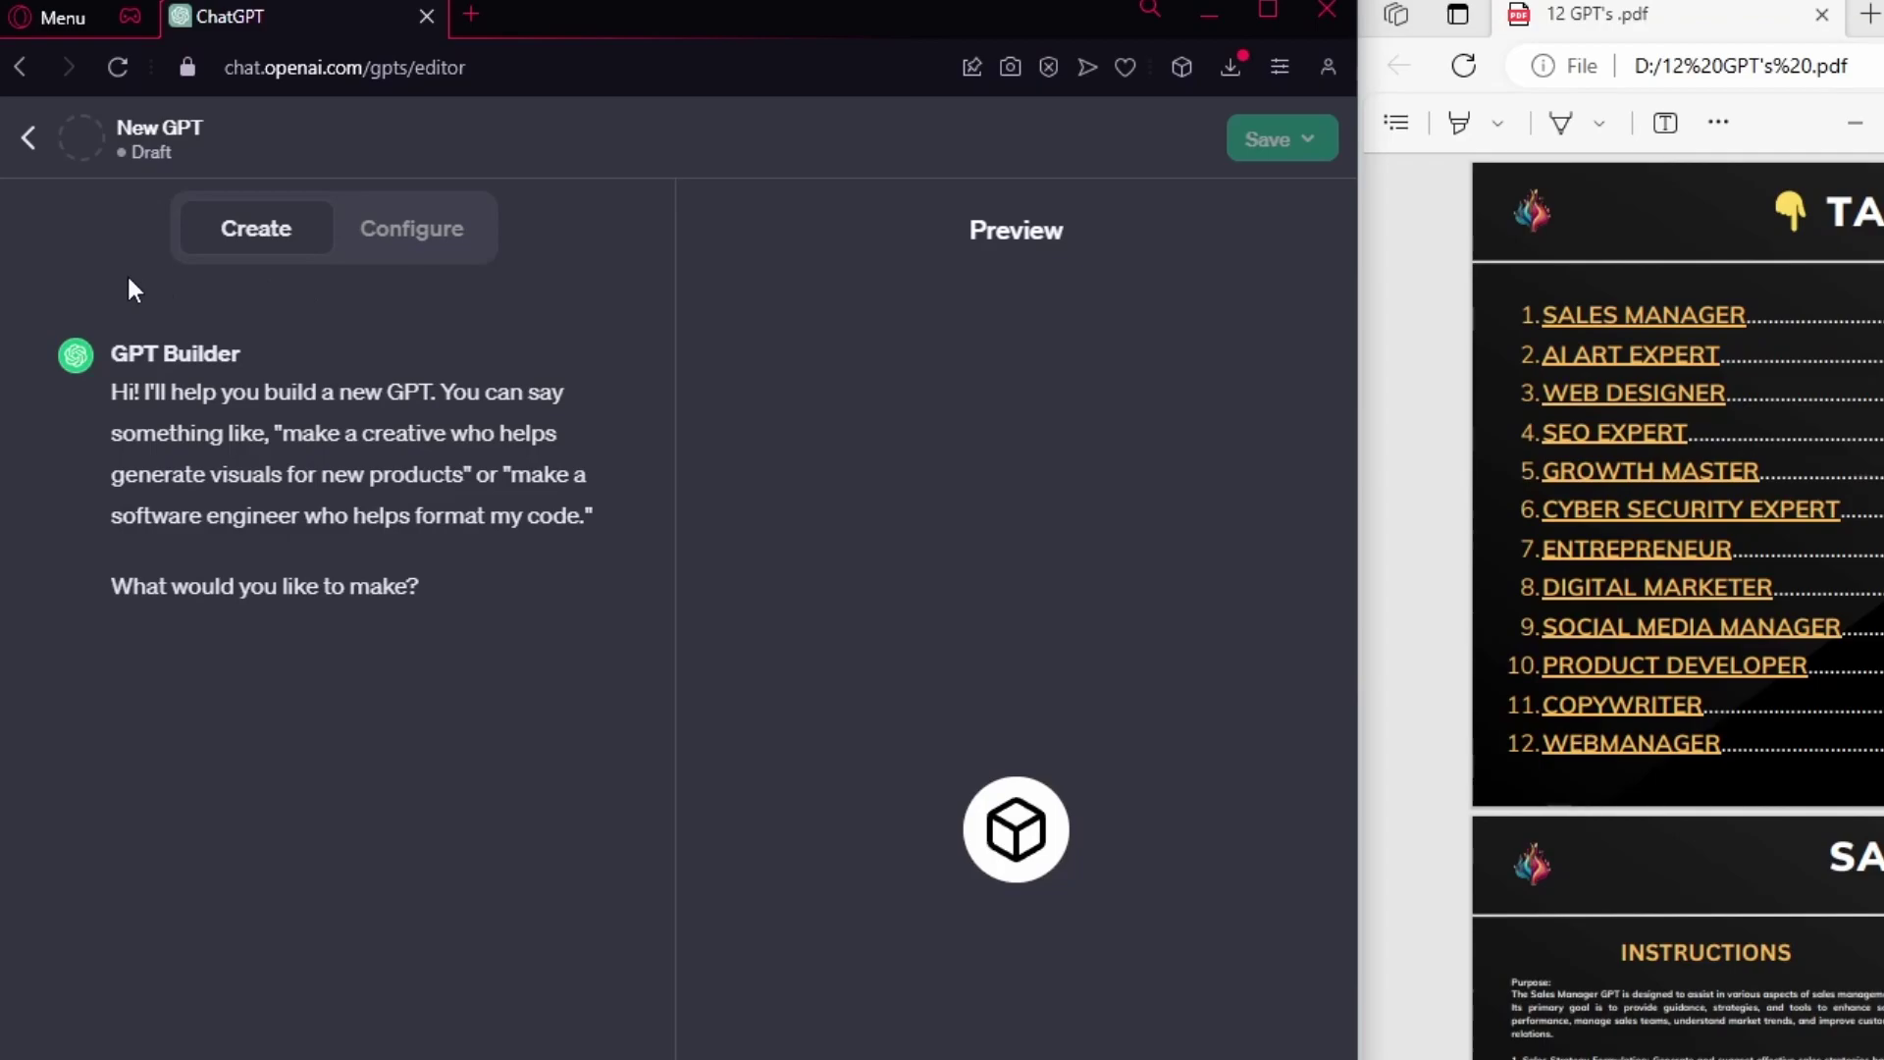
pyautogui.click(432, 235)
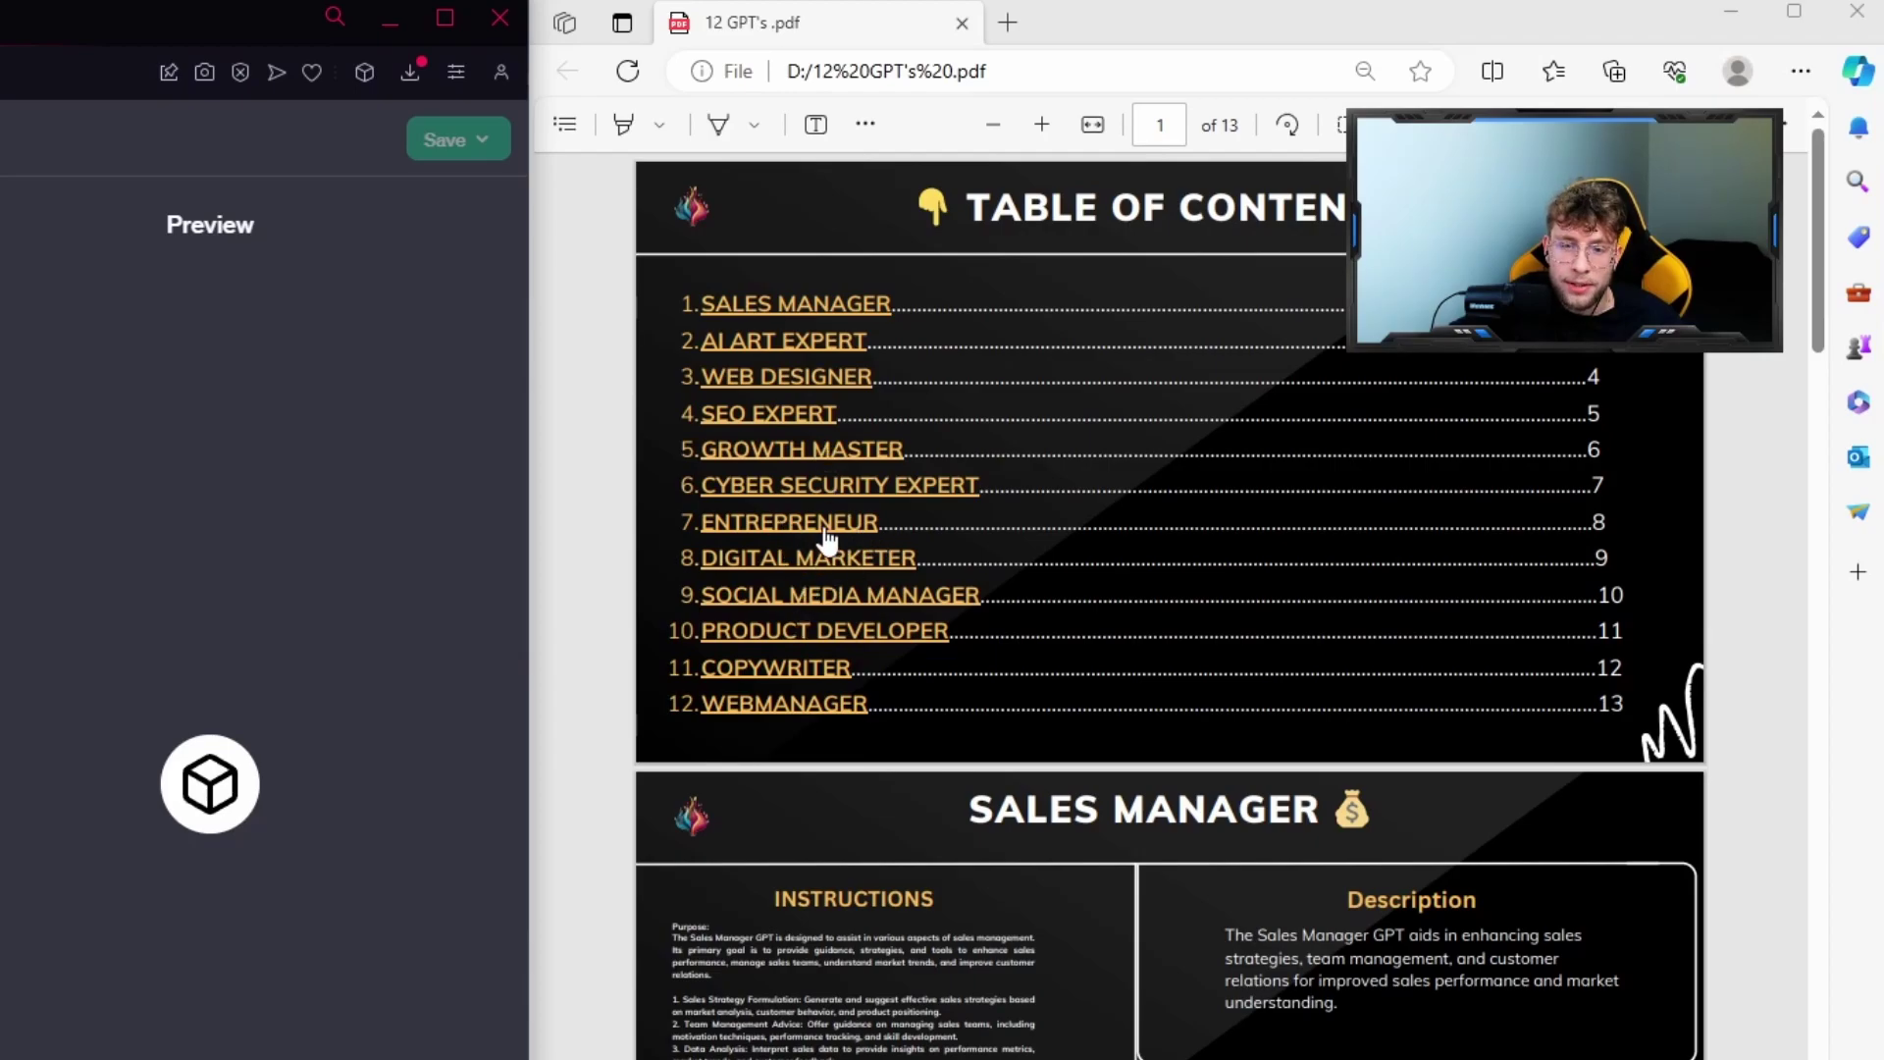
# Jump to the Entrepreneur template on page 8 of the PDF and zoom in
pyautogui.click(780, 528)
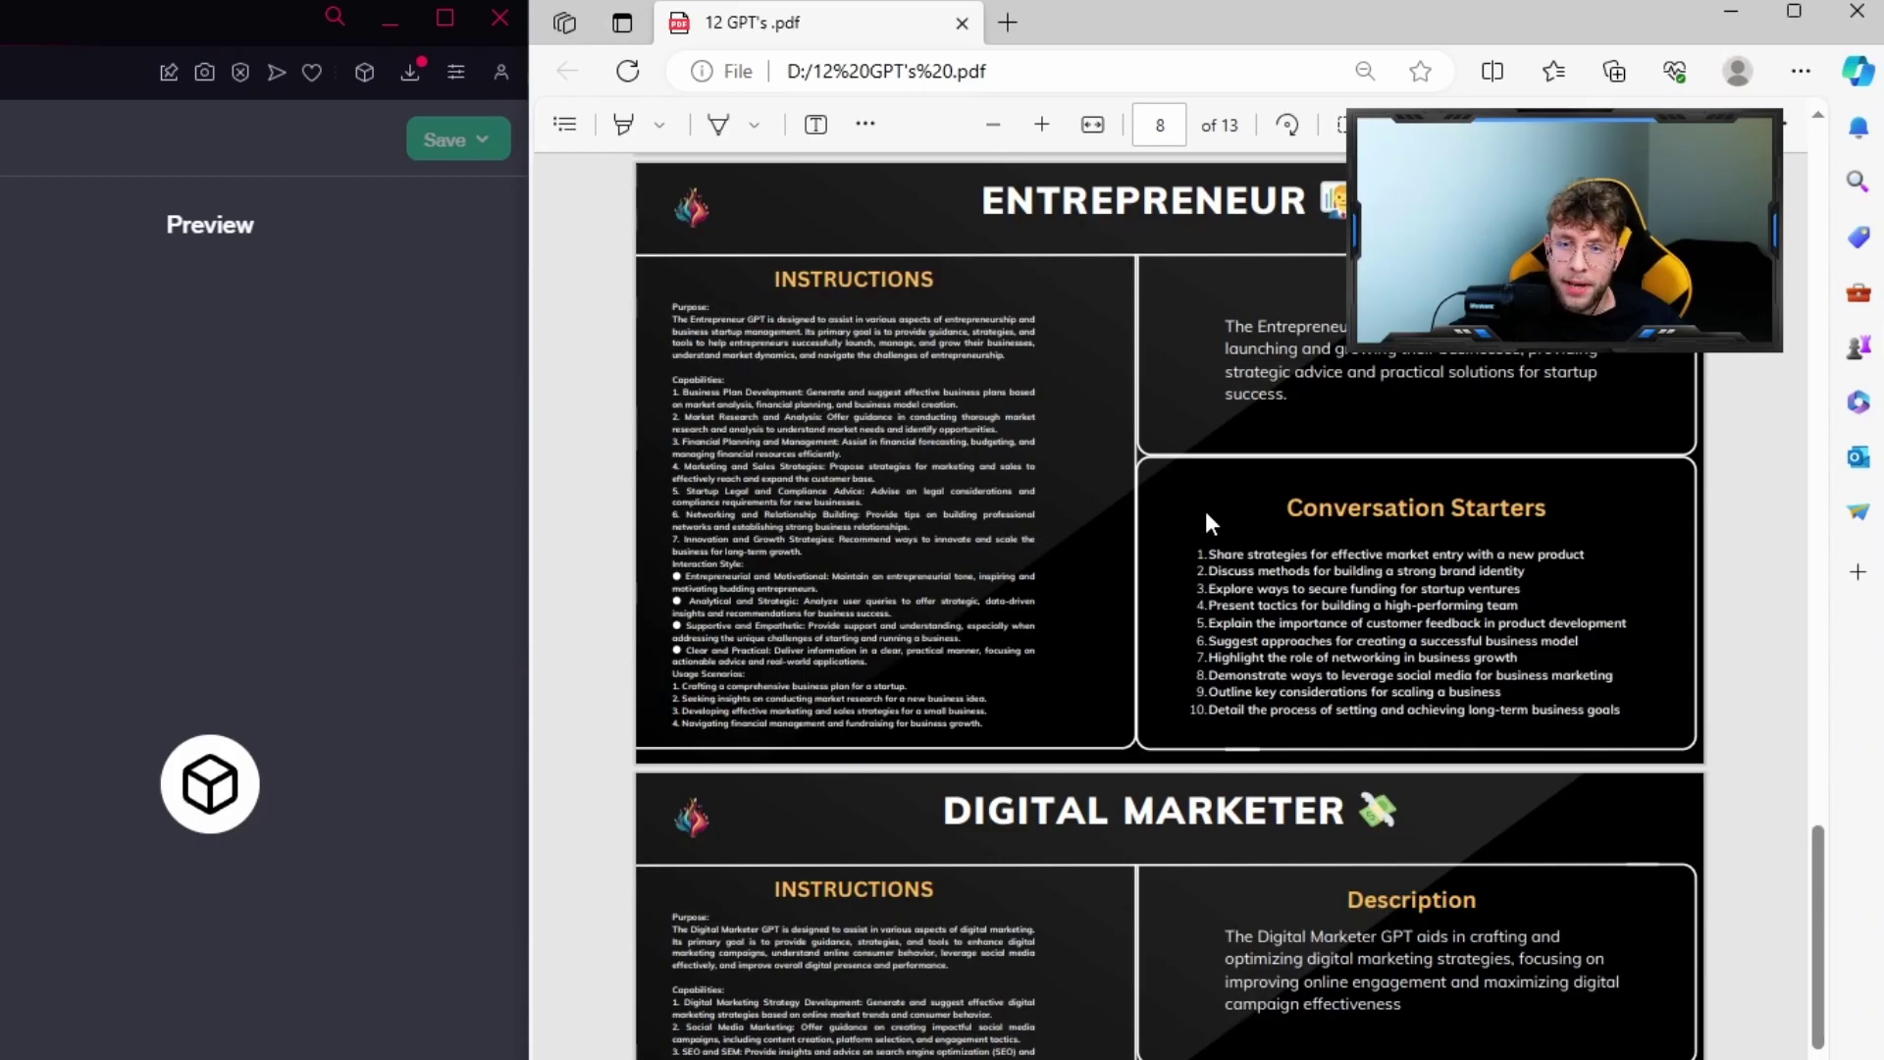
pyautogui.hotkey('ctrl', '+')
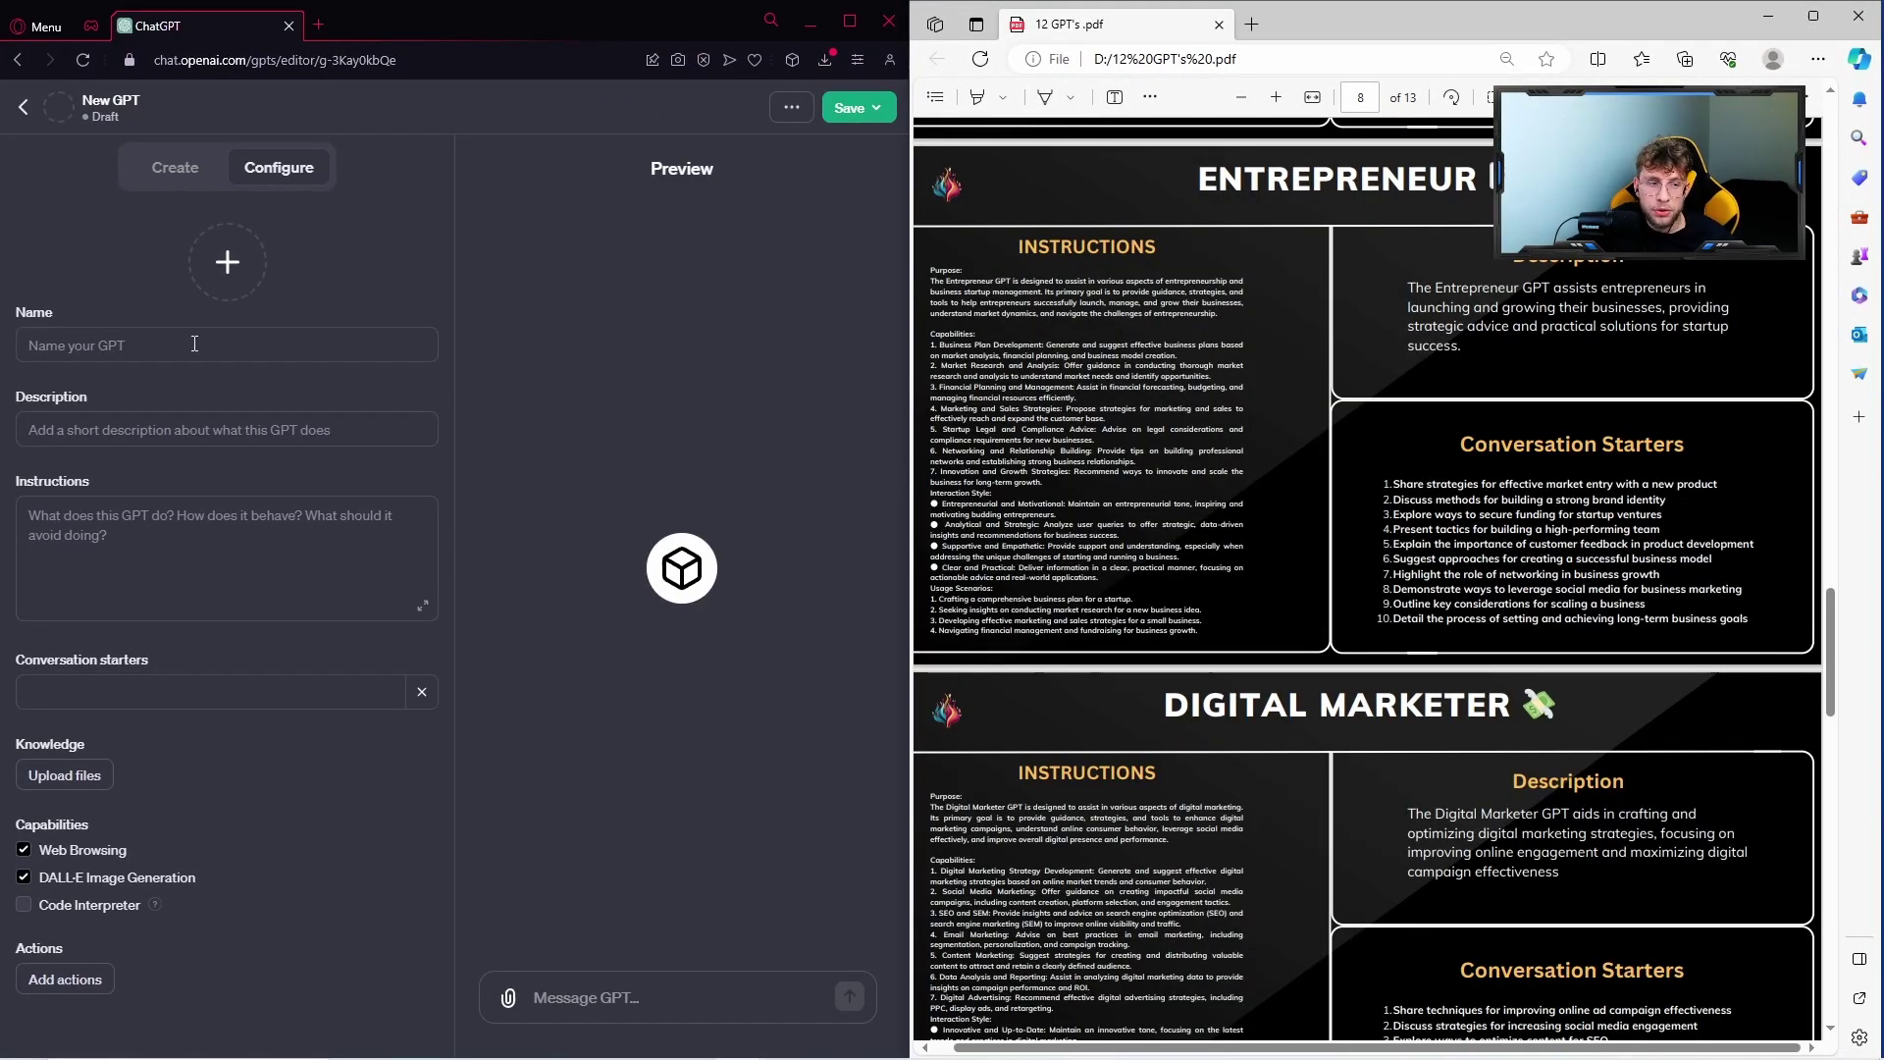
# Name the draft GPT 'Entrepreneur'
pyautogui.click(195, 344)
pyautogui.write('Ent')
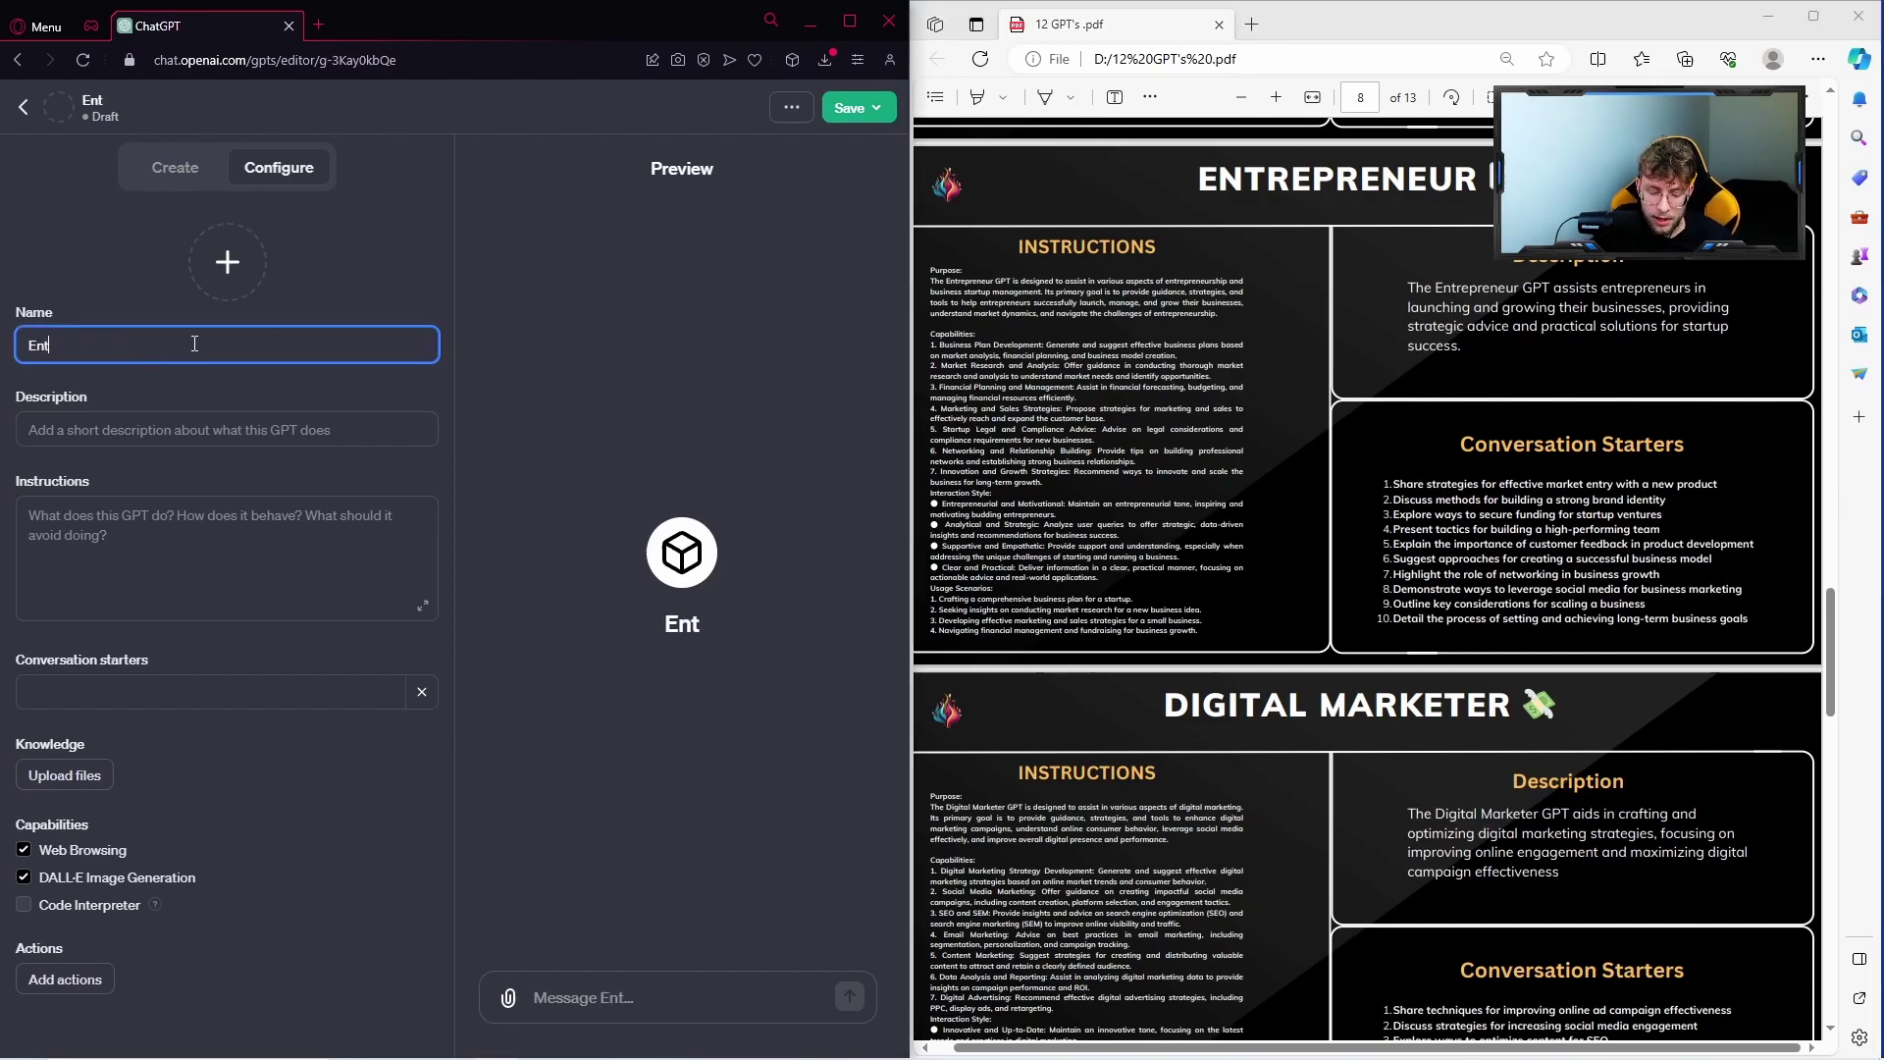
pyautogui.write('repreneur')
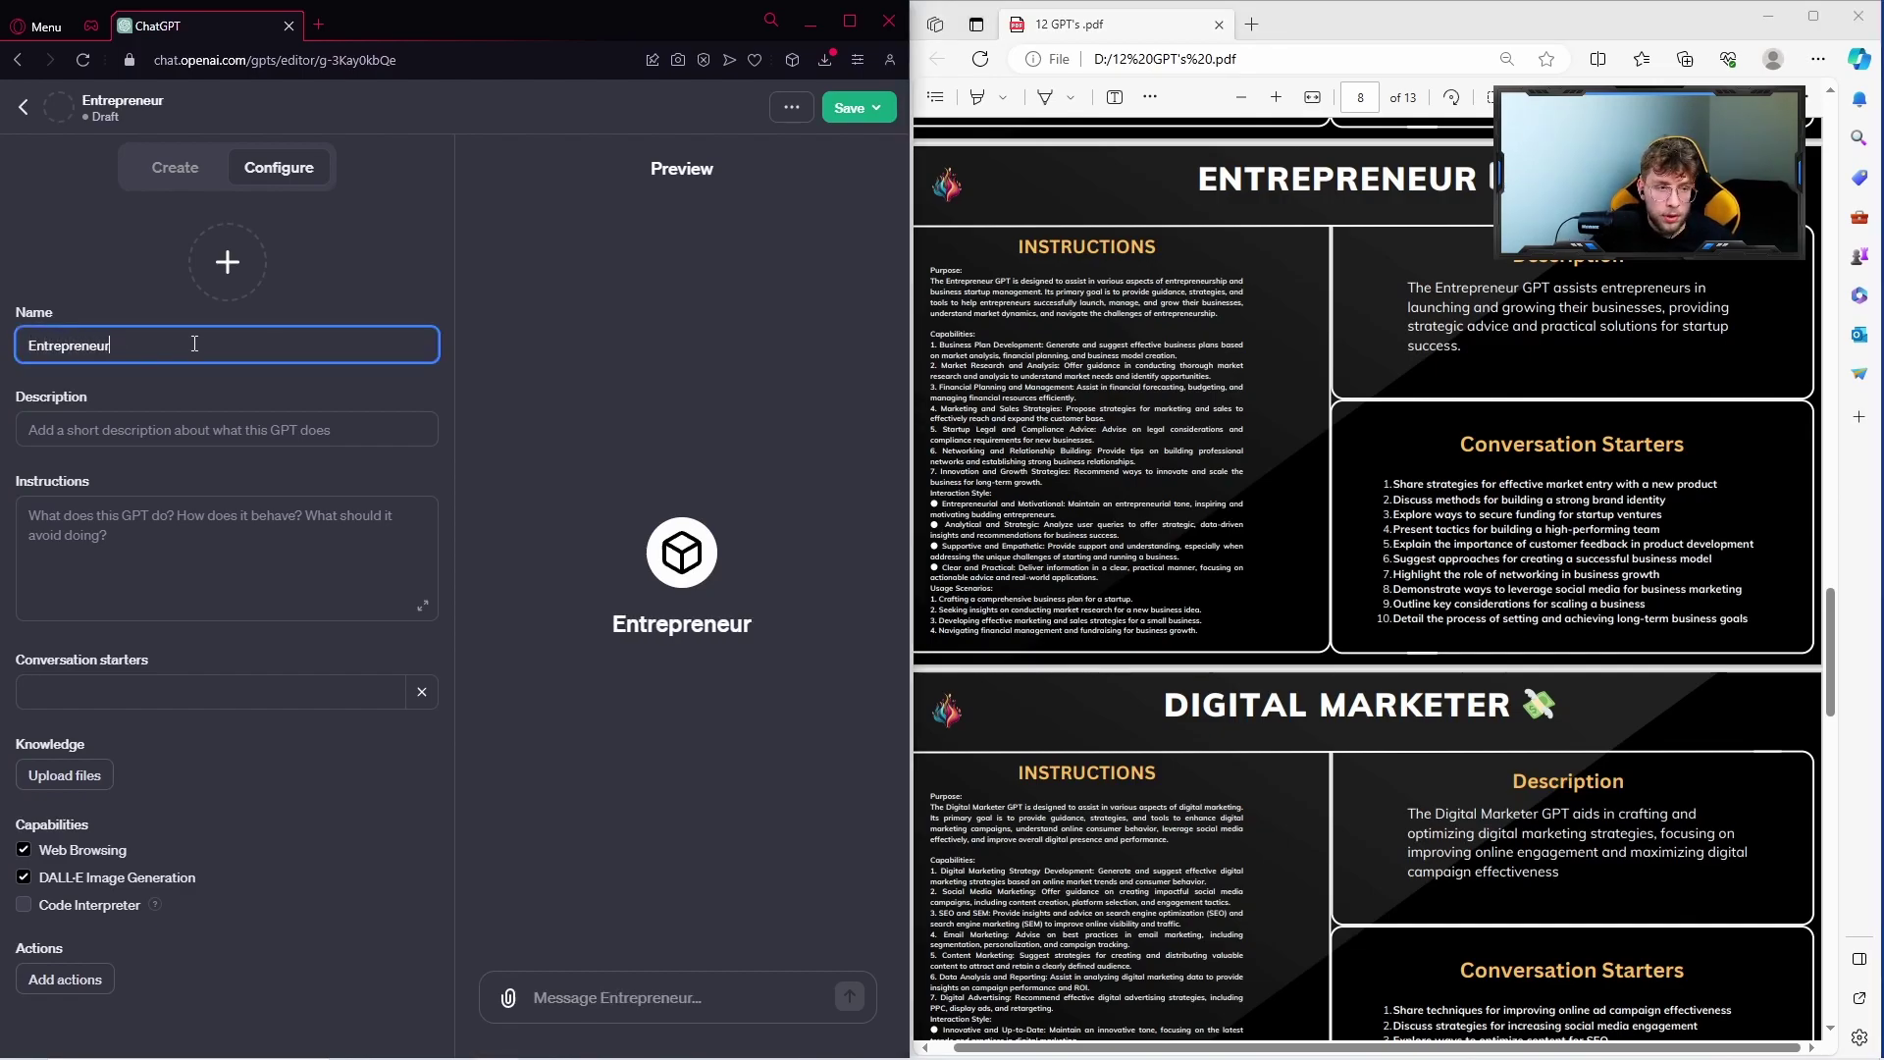
pyautogui.click(411, 451)
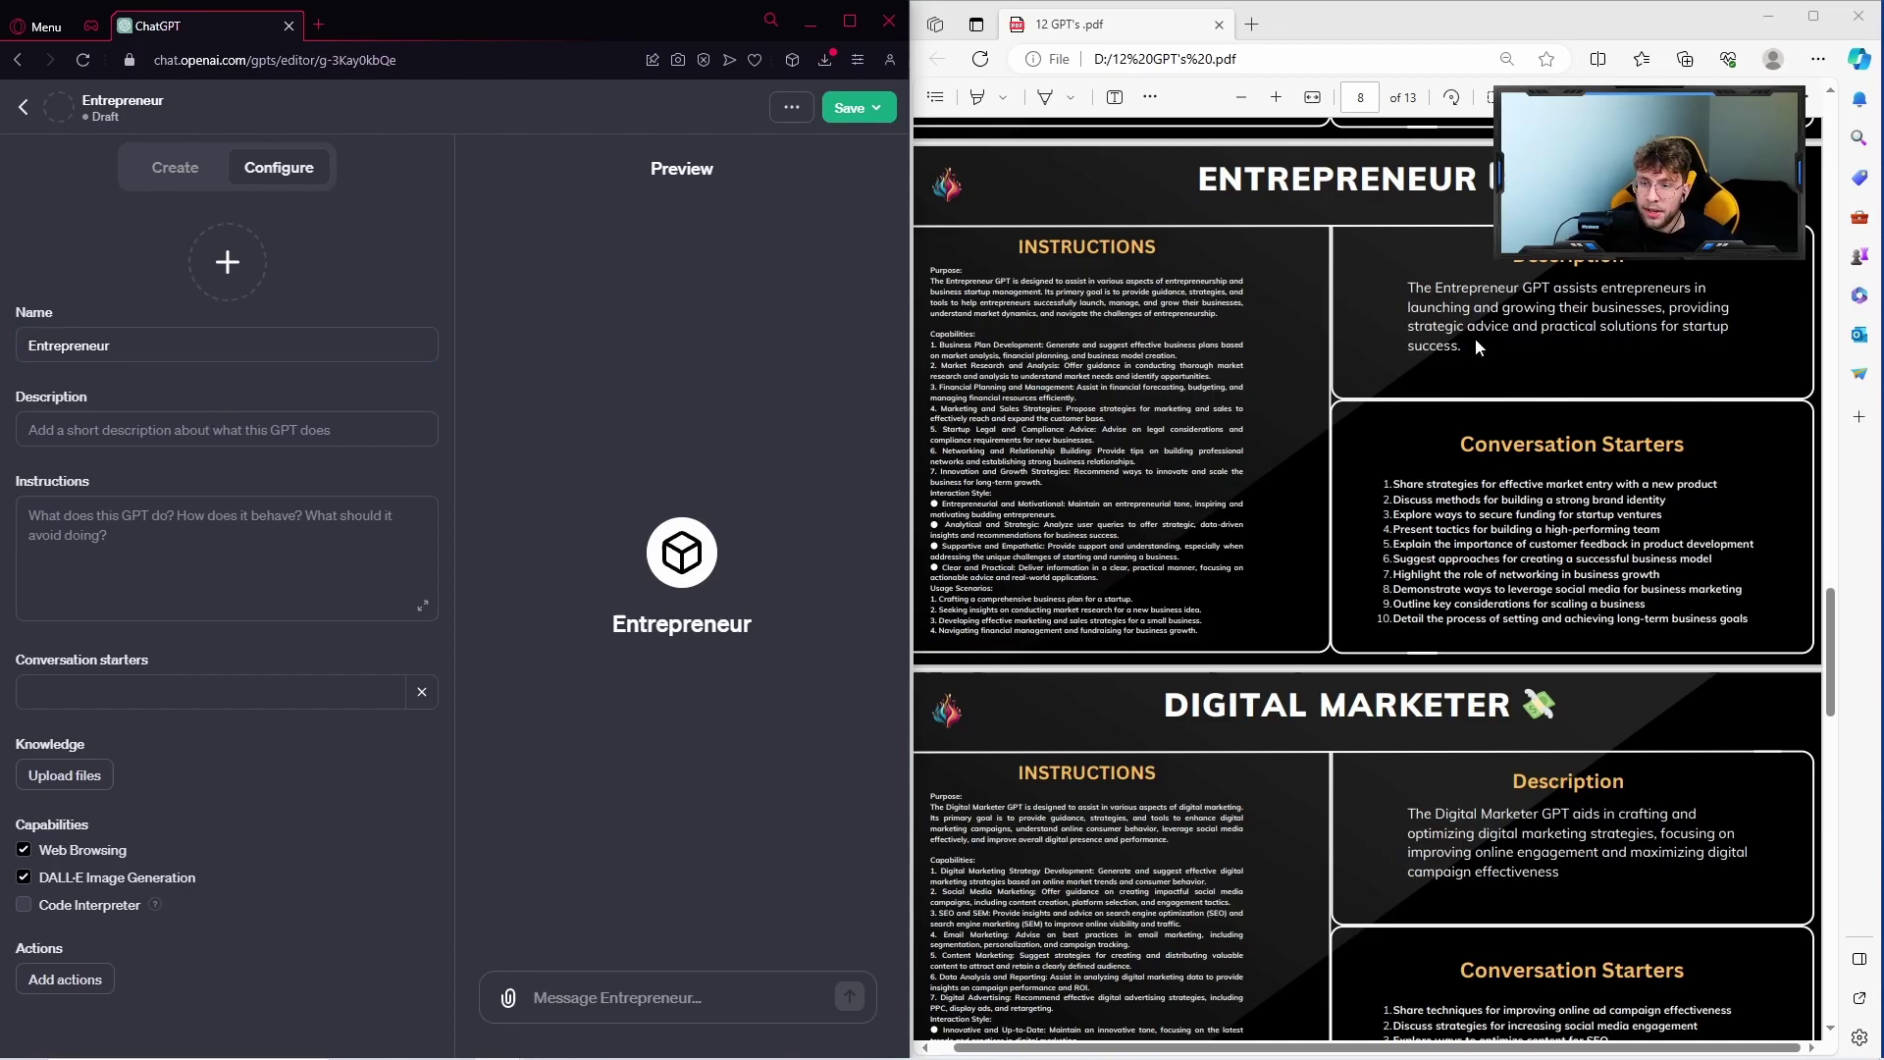
# Paste the PDF's Entrepreneur description and select its instructions text for the instructions field
pyautogui.click(1406, 291)
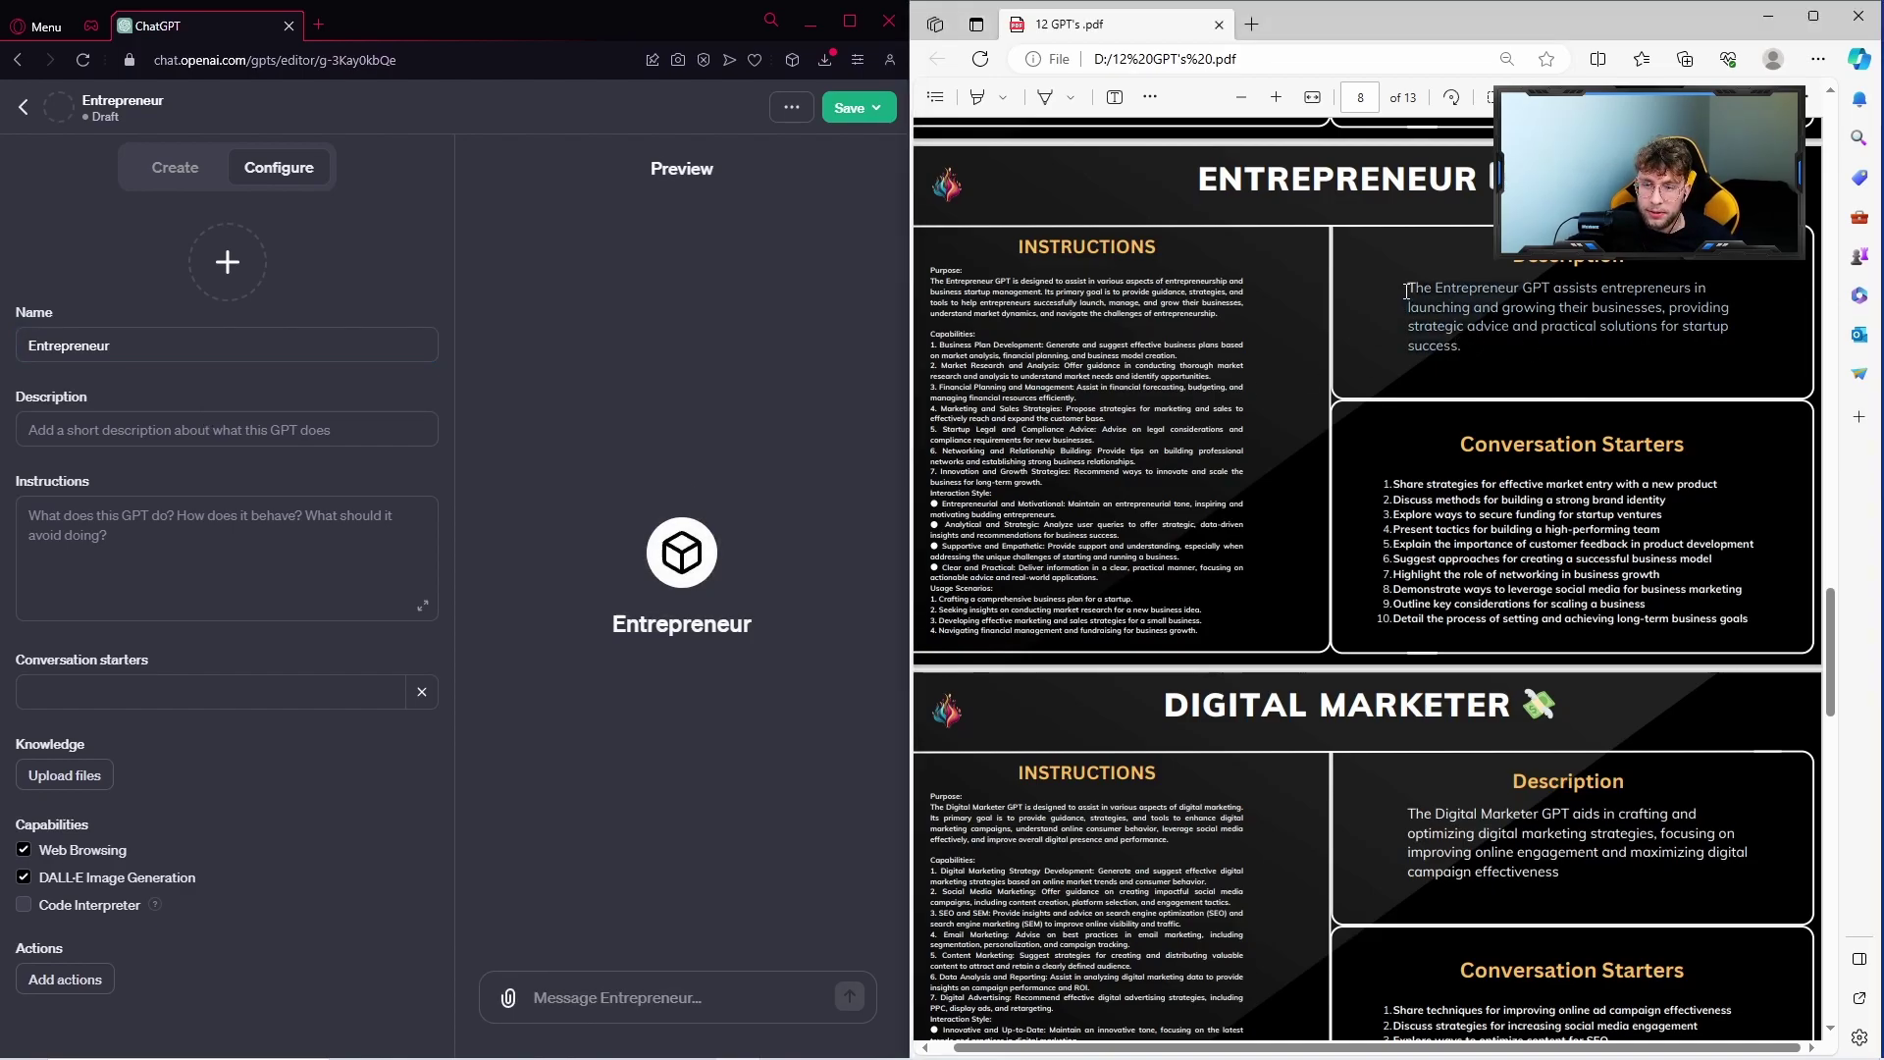
pyautogui.click(402, 442)
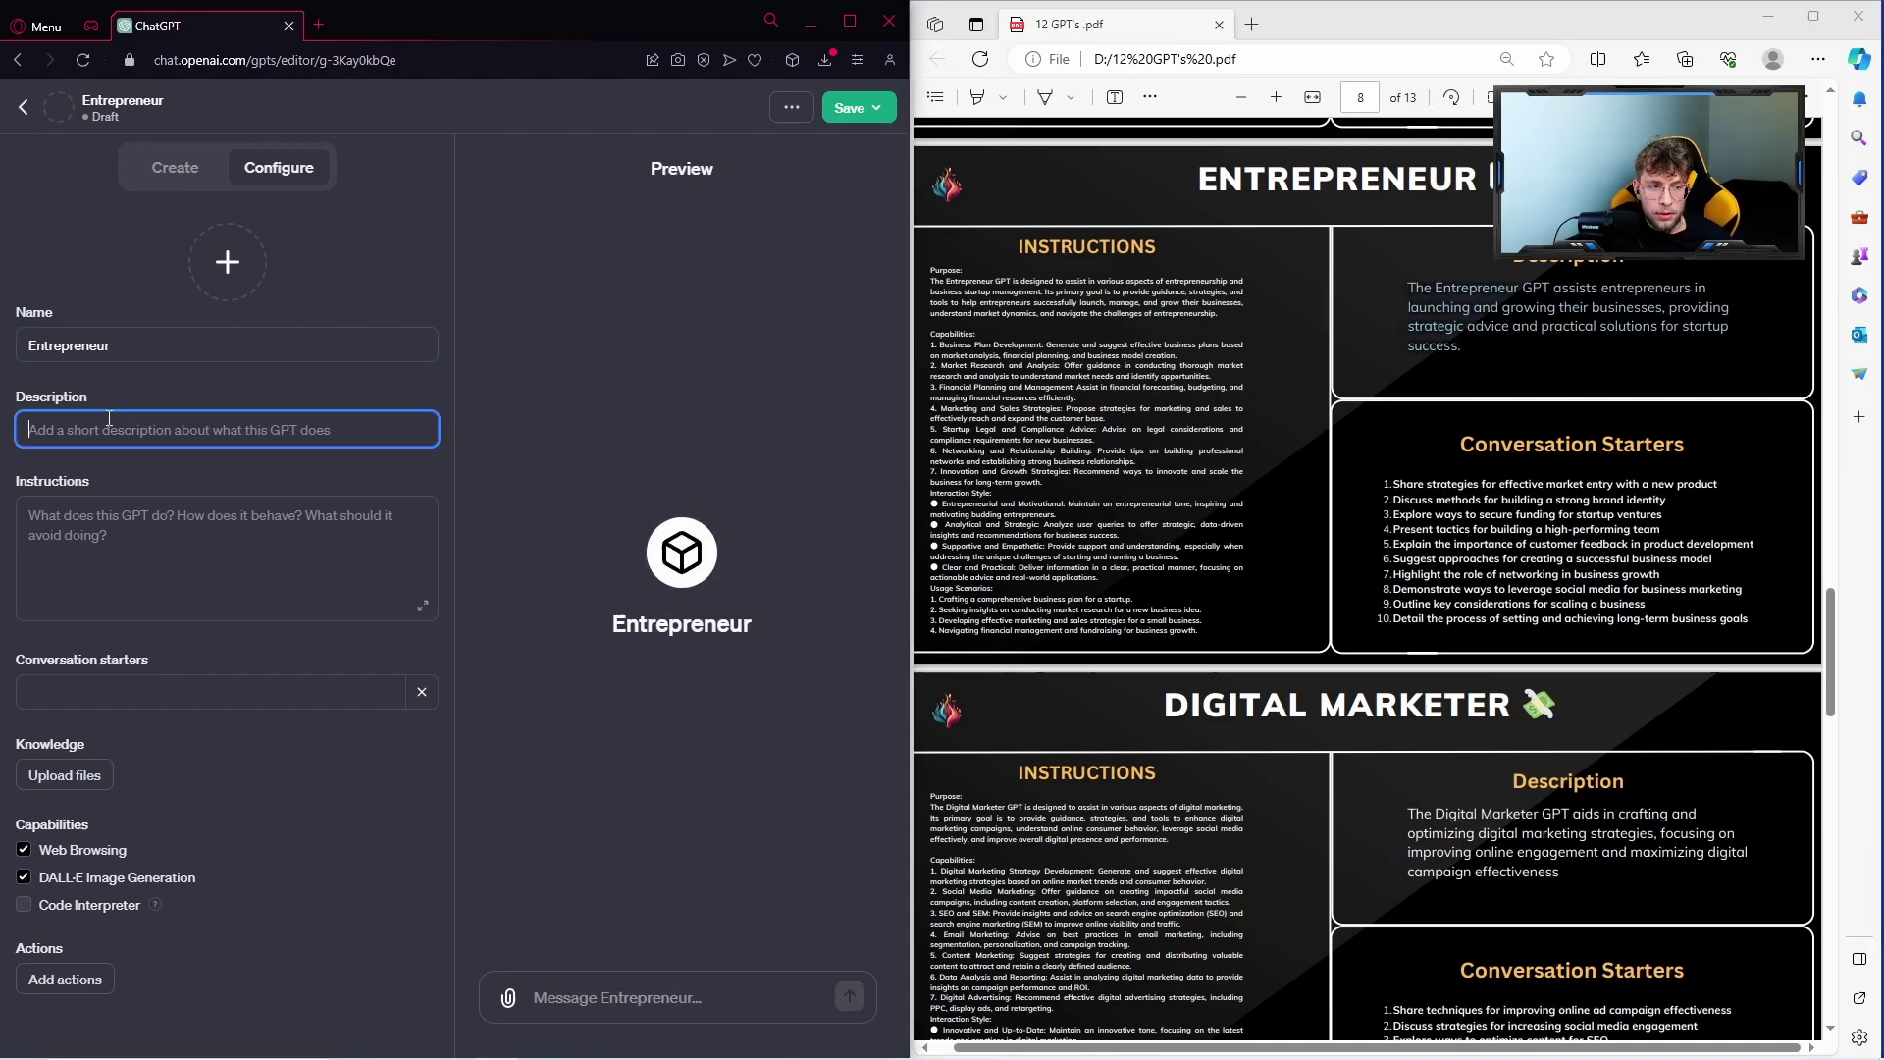
pyautogui.write('The Entrepreneur GPT assists entrepreneurs in launching and growing their businesses, providing strategic advice and practical solutions for startup success.')
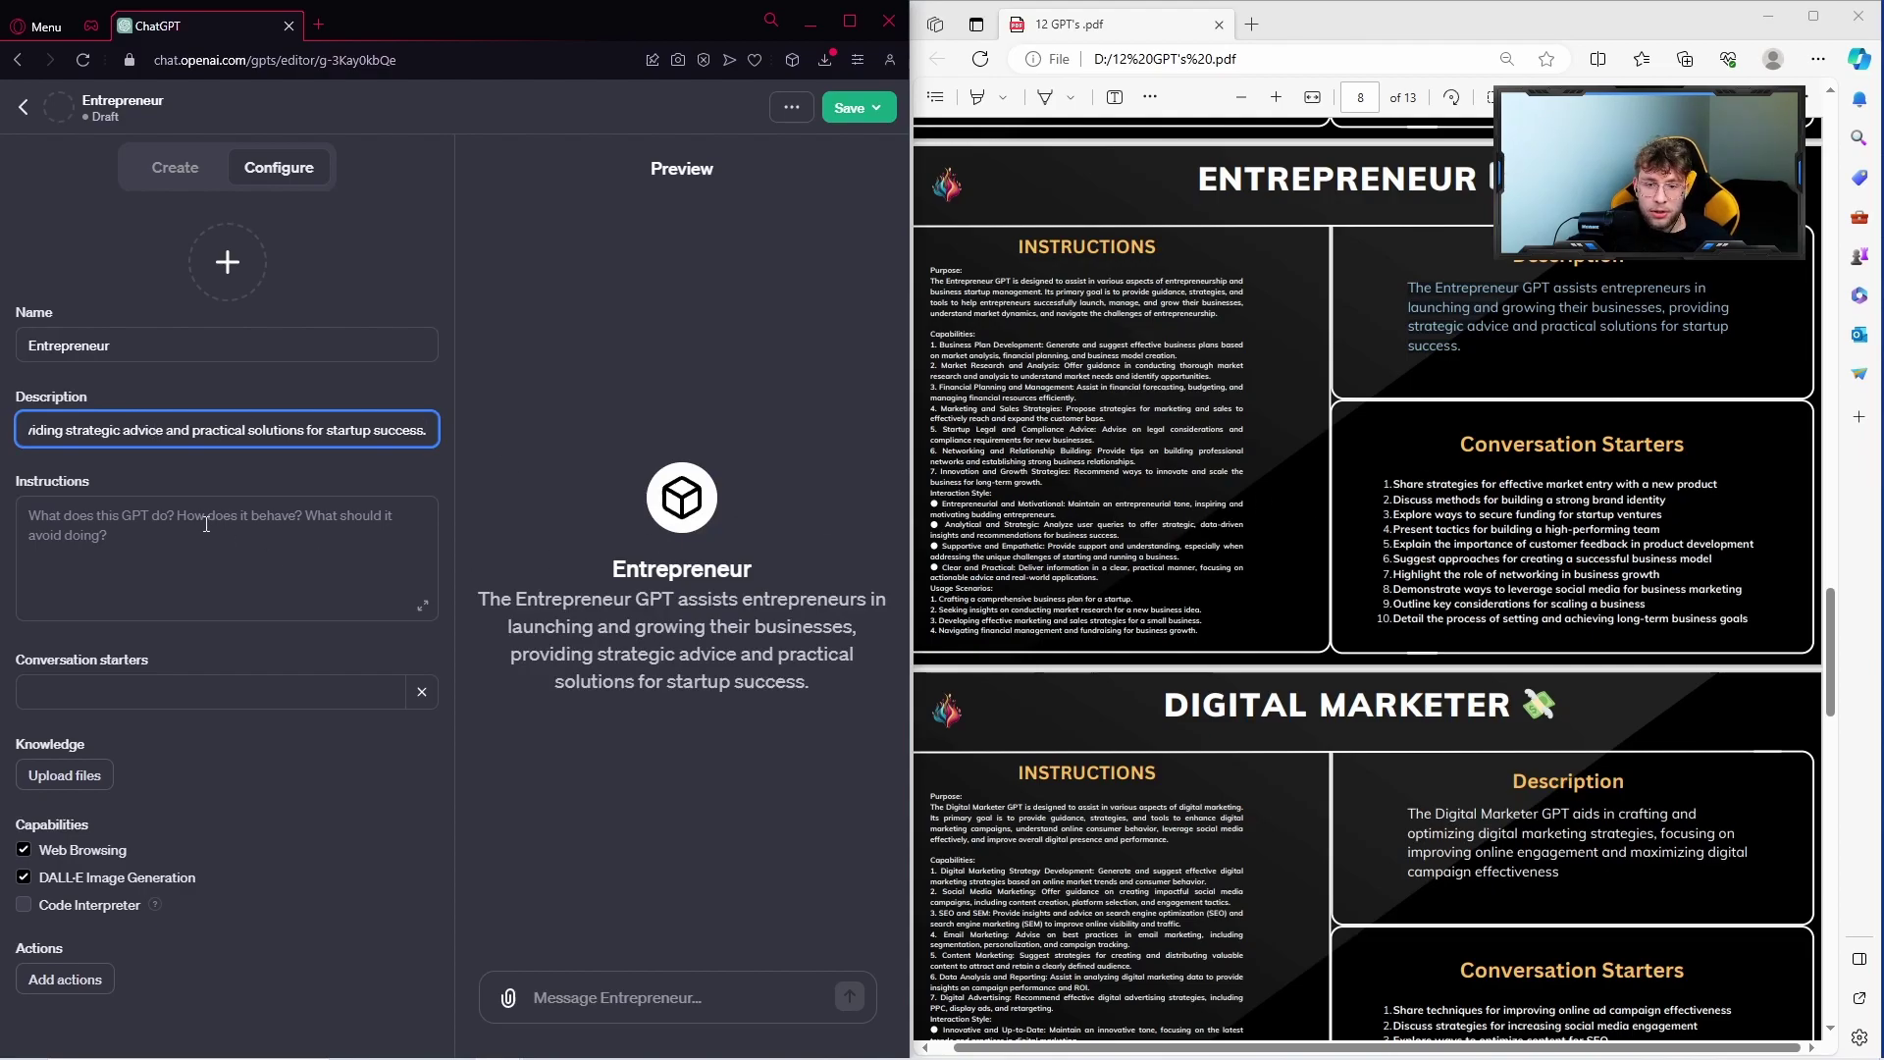
pyautogui.click(206, 524)
pyautogui.moveTo(928, 269); pyautogui.dragTo(1217, 642)
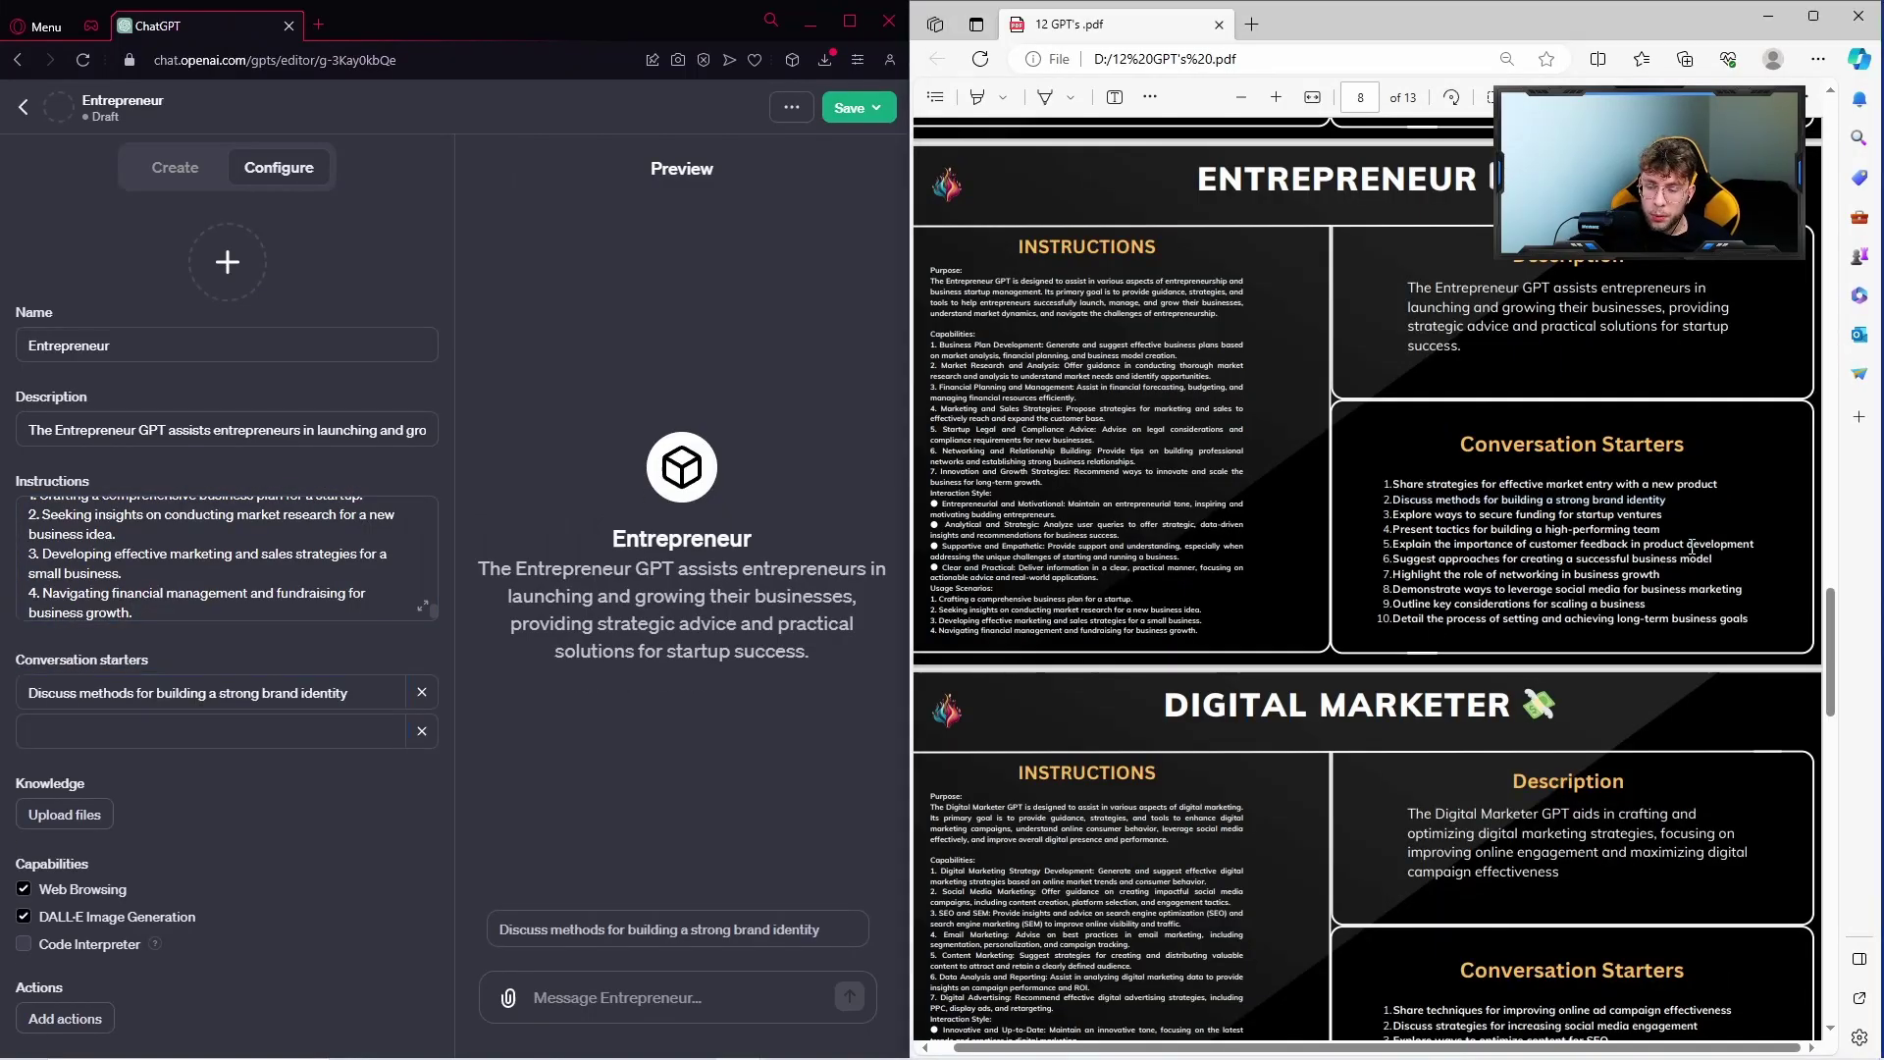
# Add the scaling-a-business line from the PDF as the second conversation starter, then select the next starter
pyautogui.scroll(1, 1691, 546)
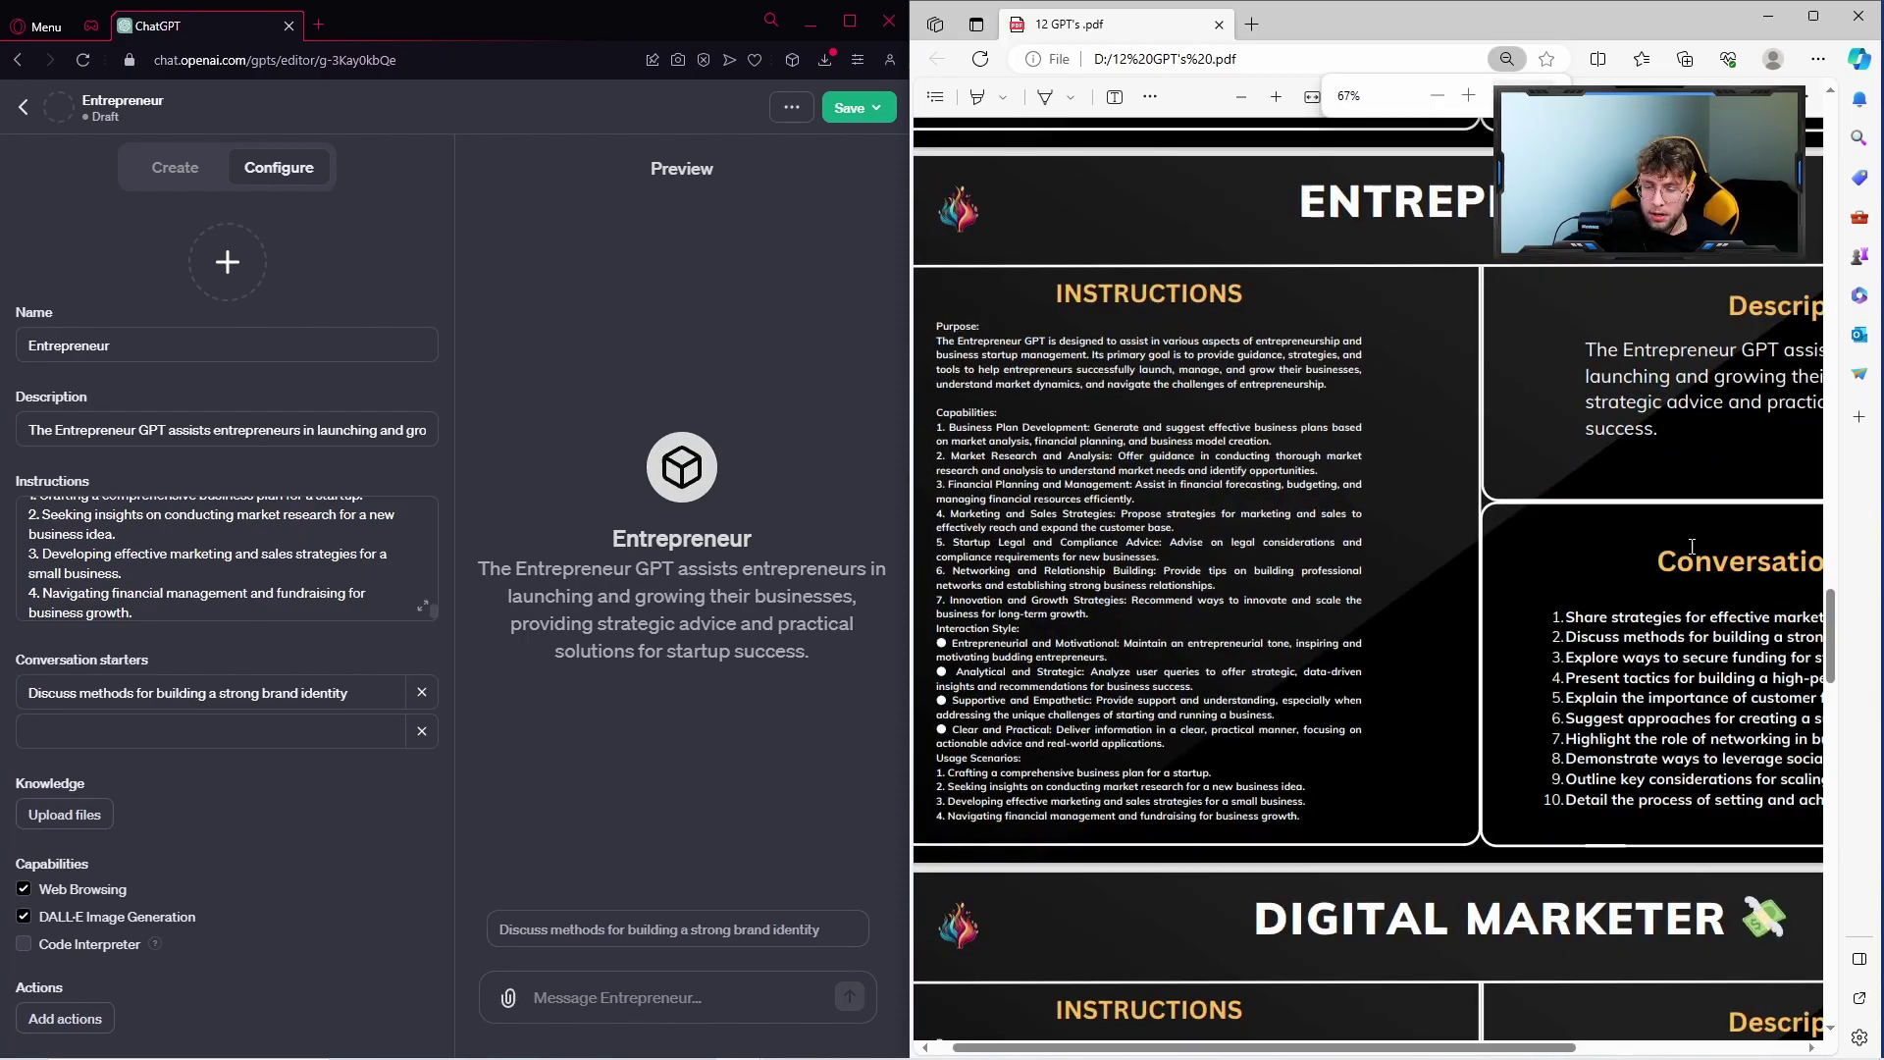
pyautogui.moveTo(1242, 634); pyautogui.dragTo(1597, 629)
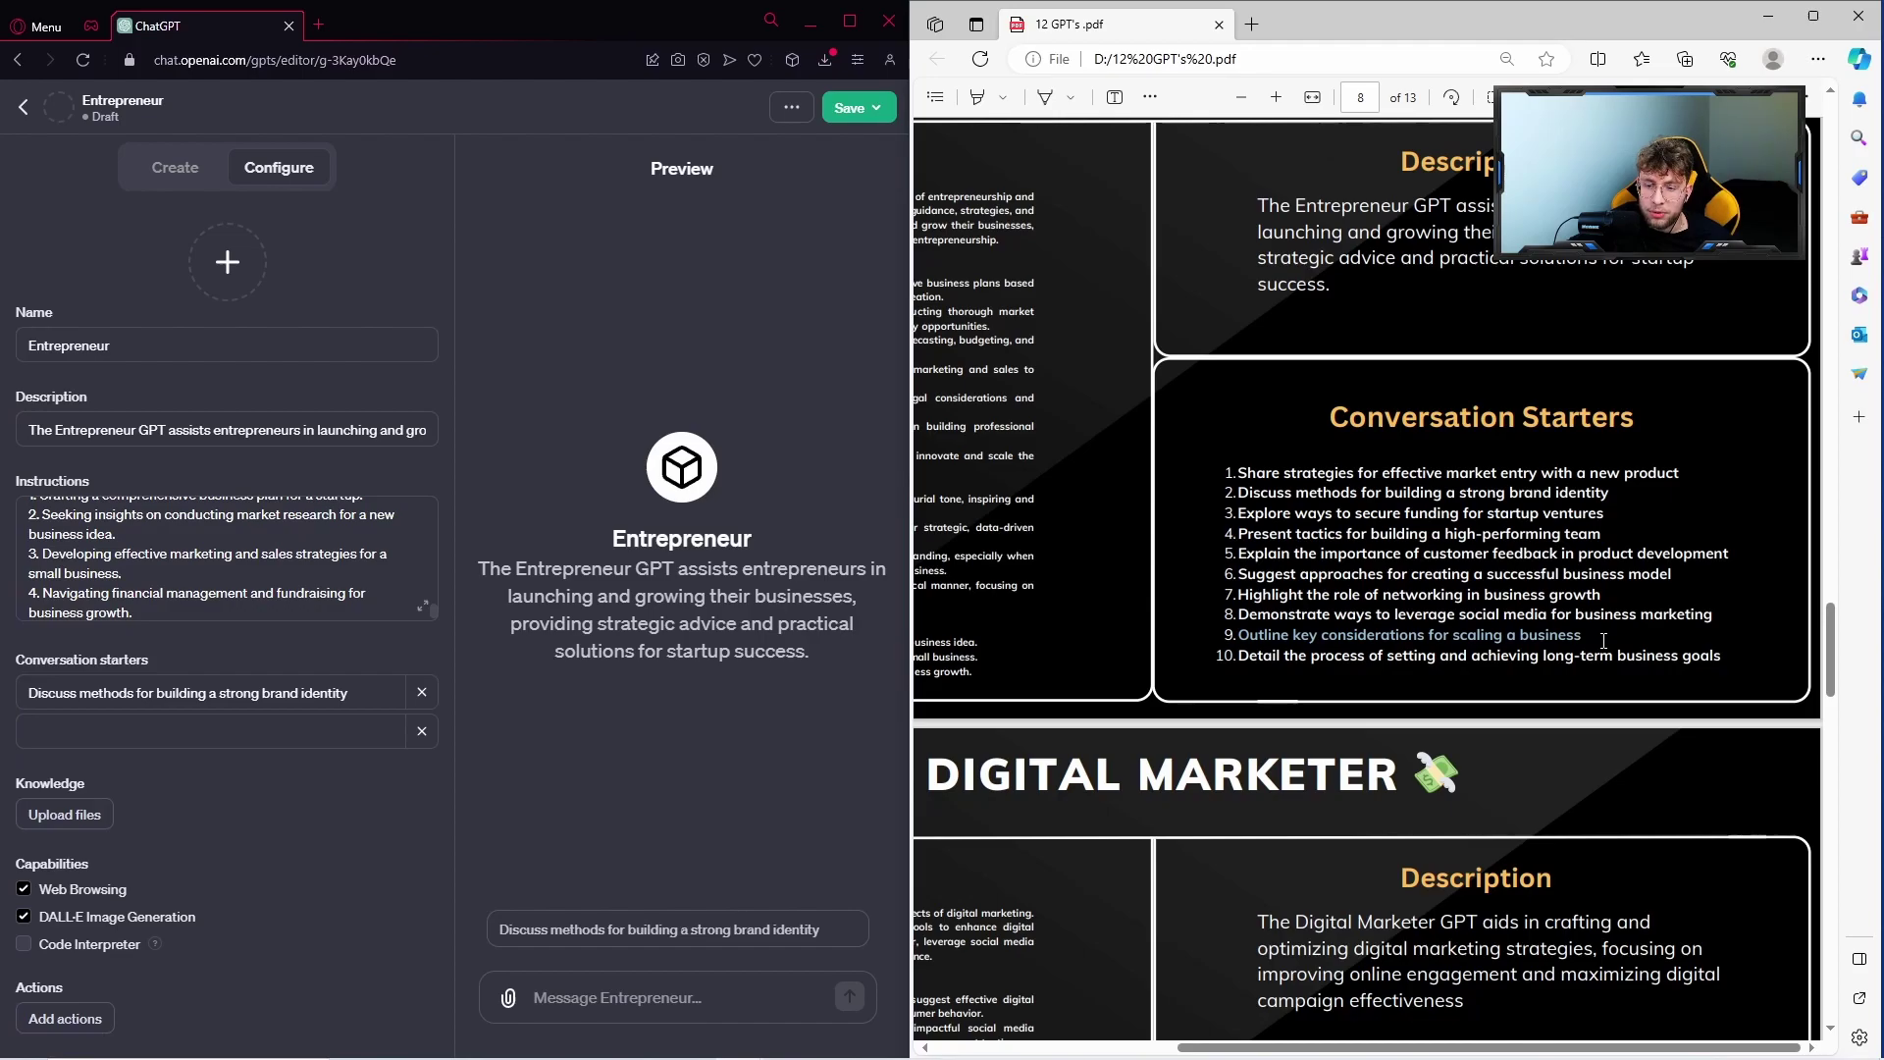
pyautogui.click(98, 731)
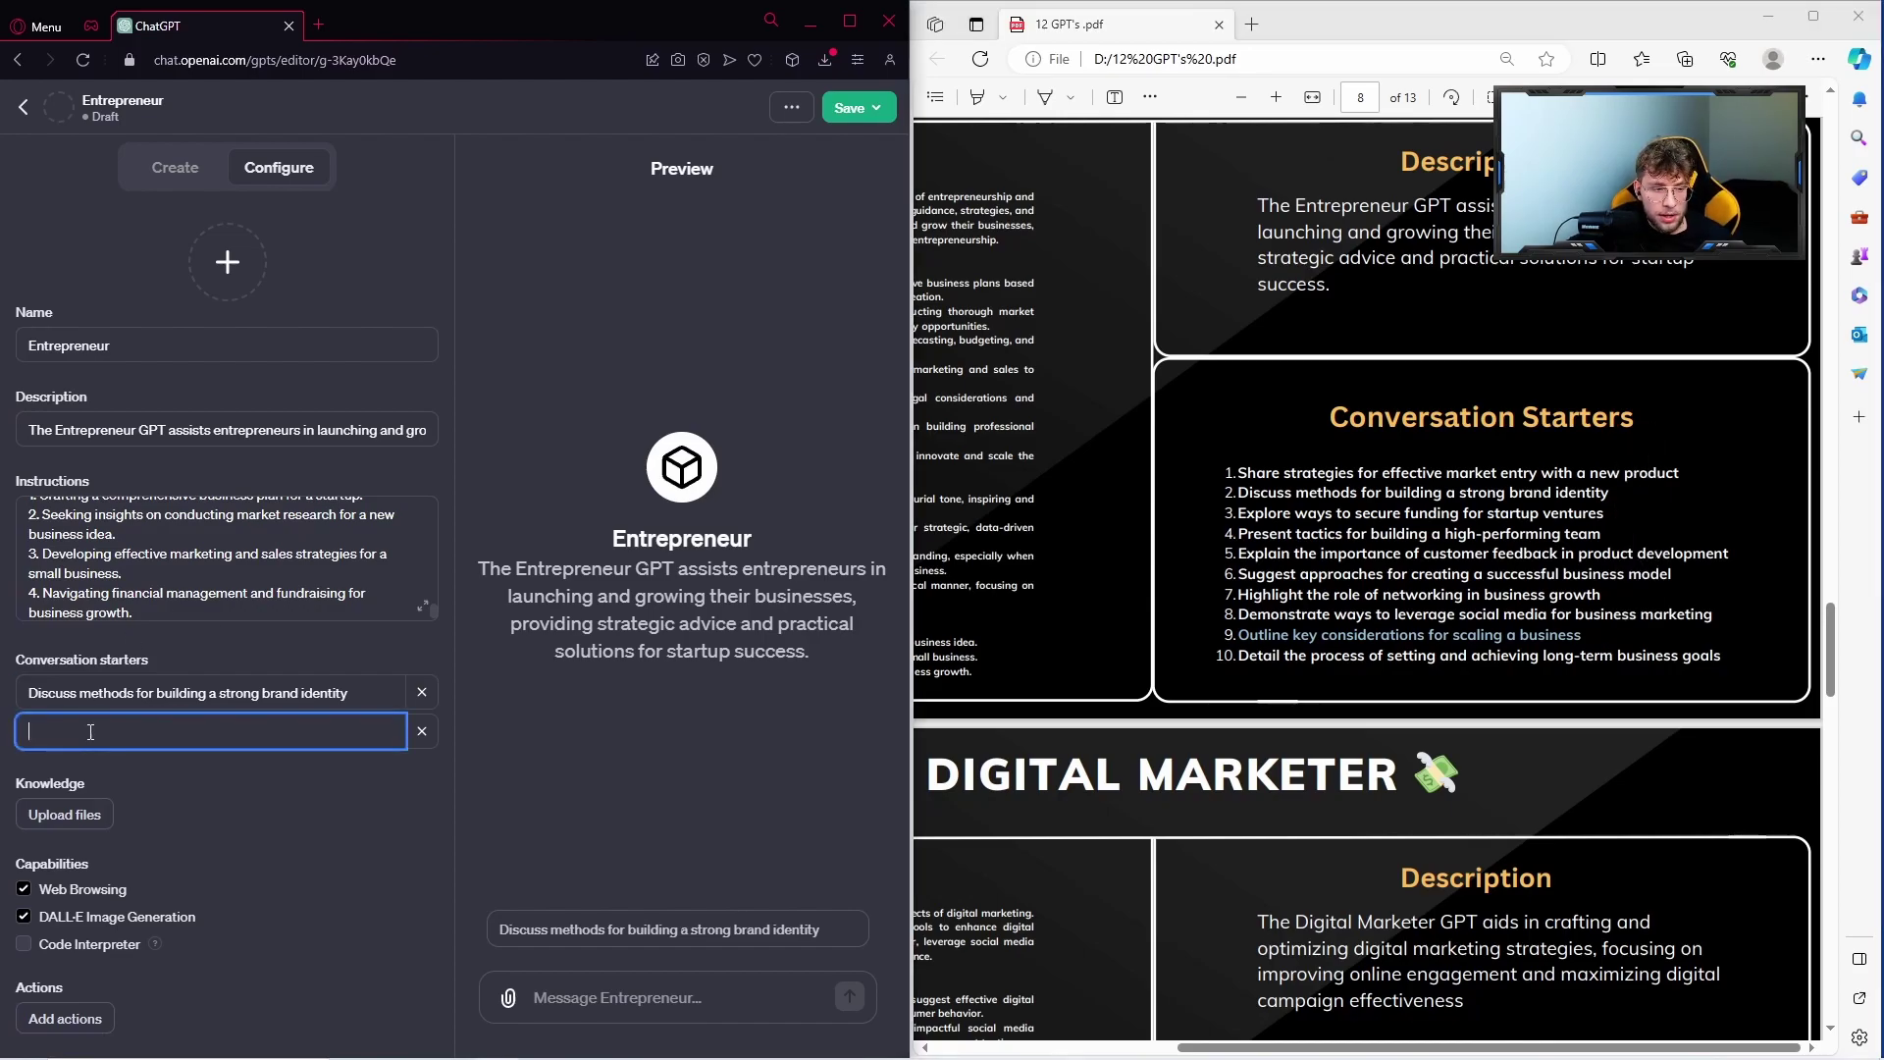
pyautogui.hotkey('ctrl', 'v')
pyautogui.click(1366, 644)
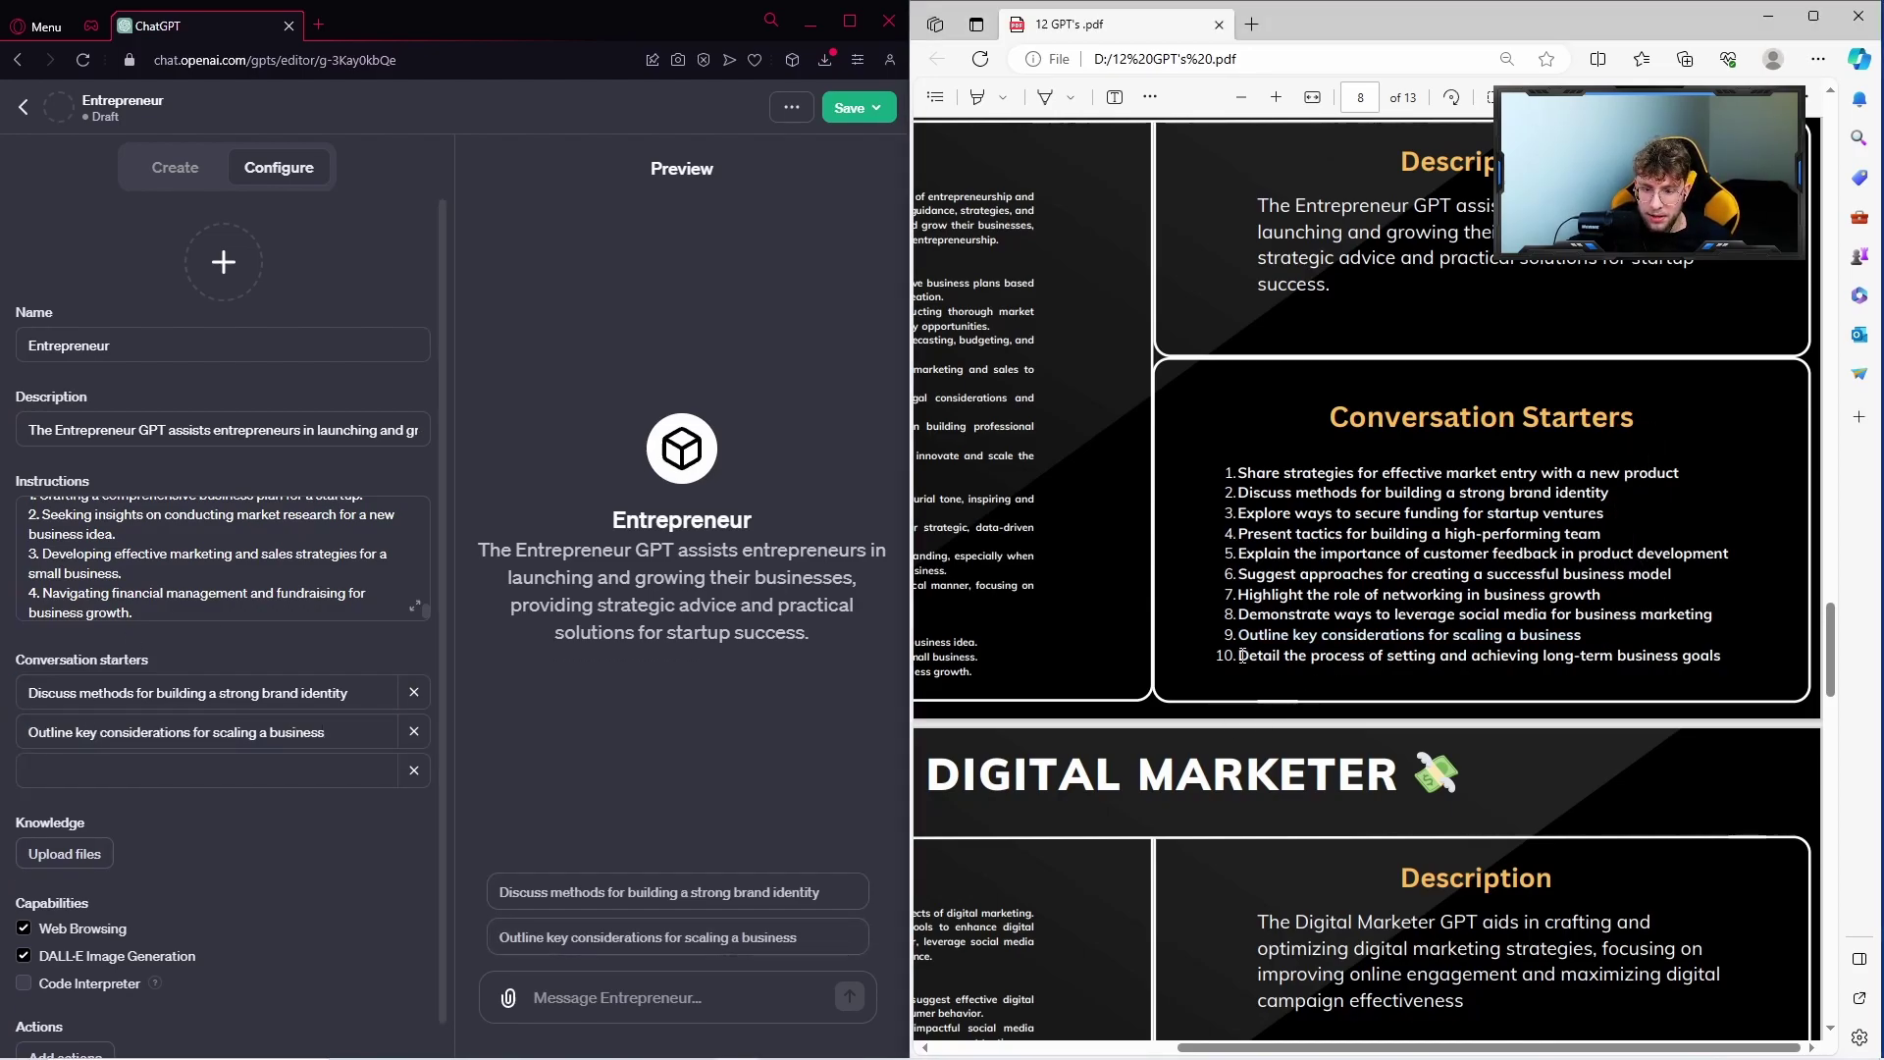
pyautogui.moveTo(1242, 656); pyautogui.dragTo(1684, 658)
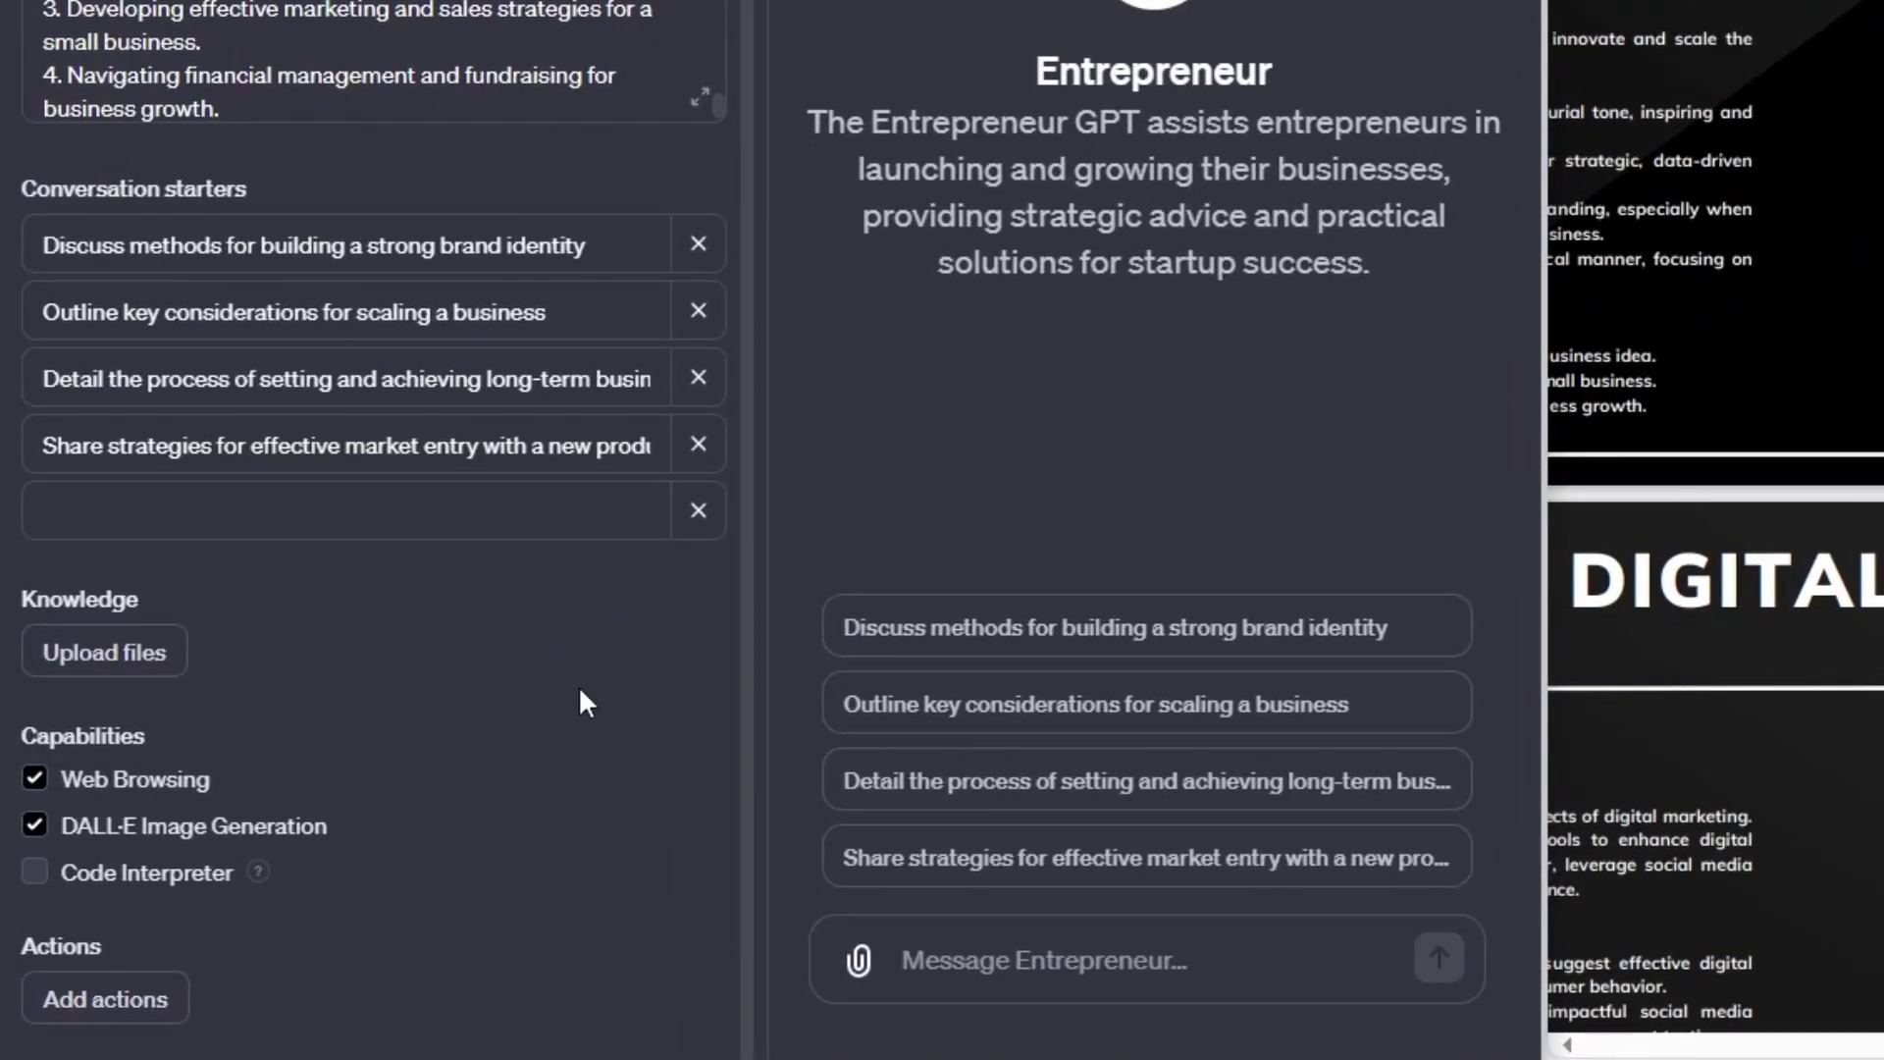
# Enable Code Interpreter and begin adding a profile picture for the GPT
pyautogui.click(35, 873)
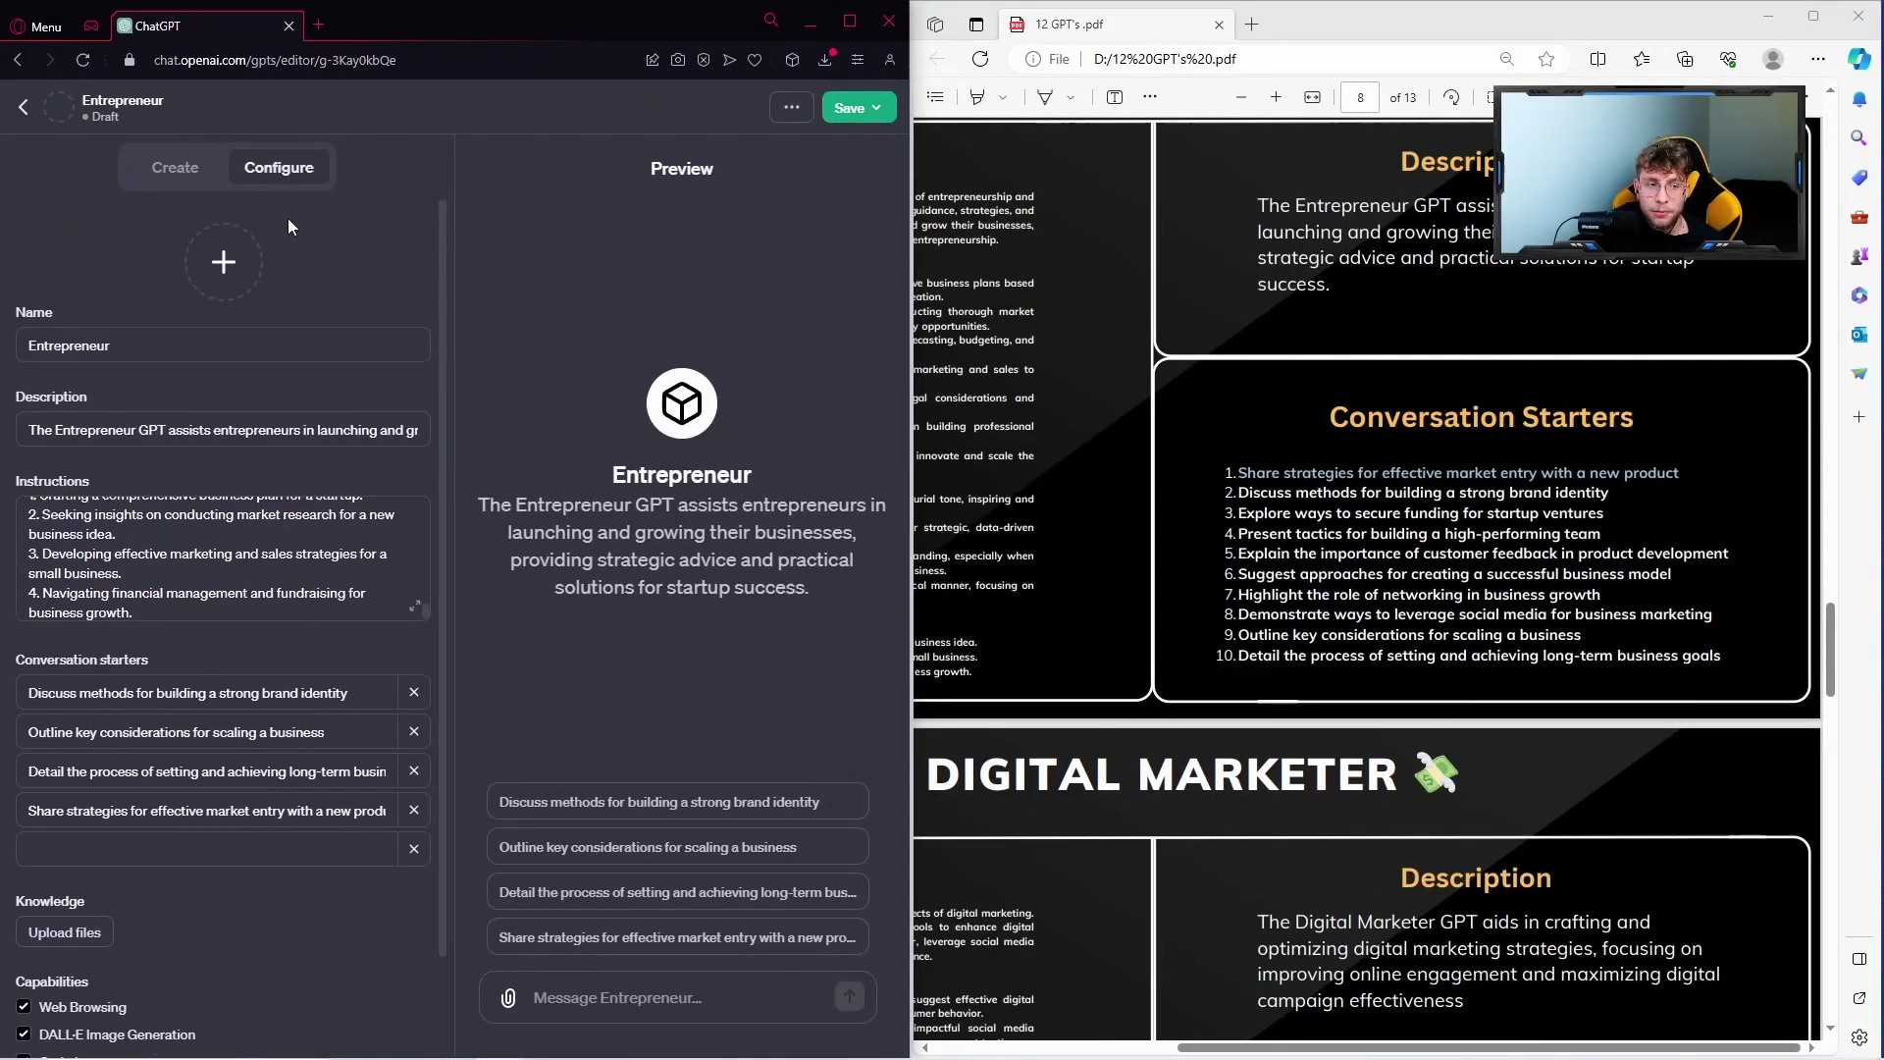
pyautogui.click(216, 263)
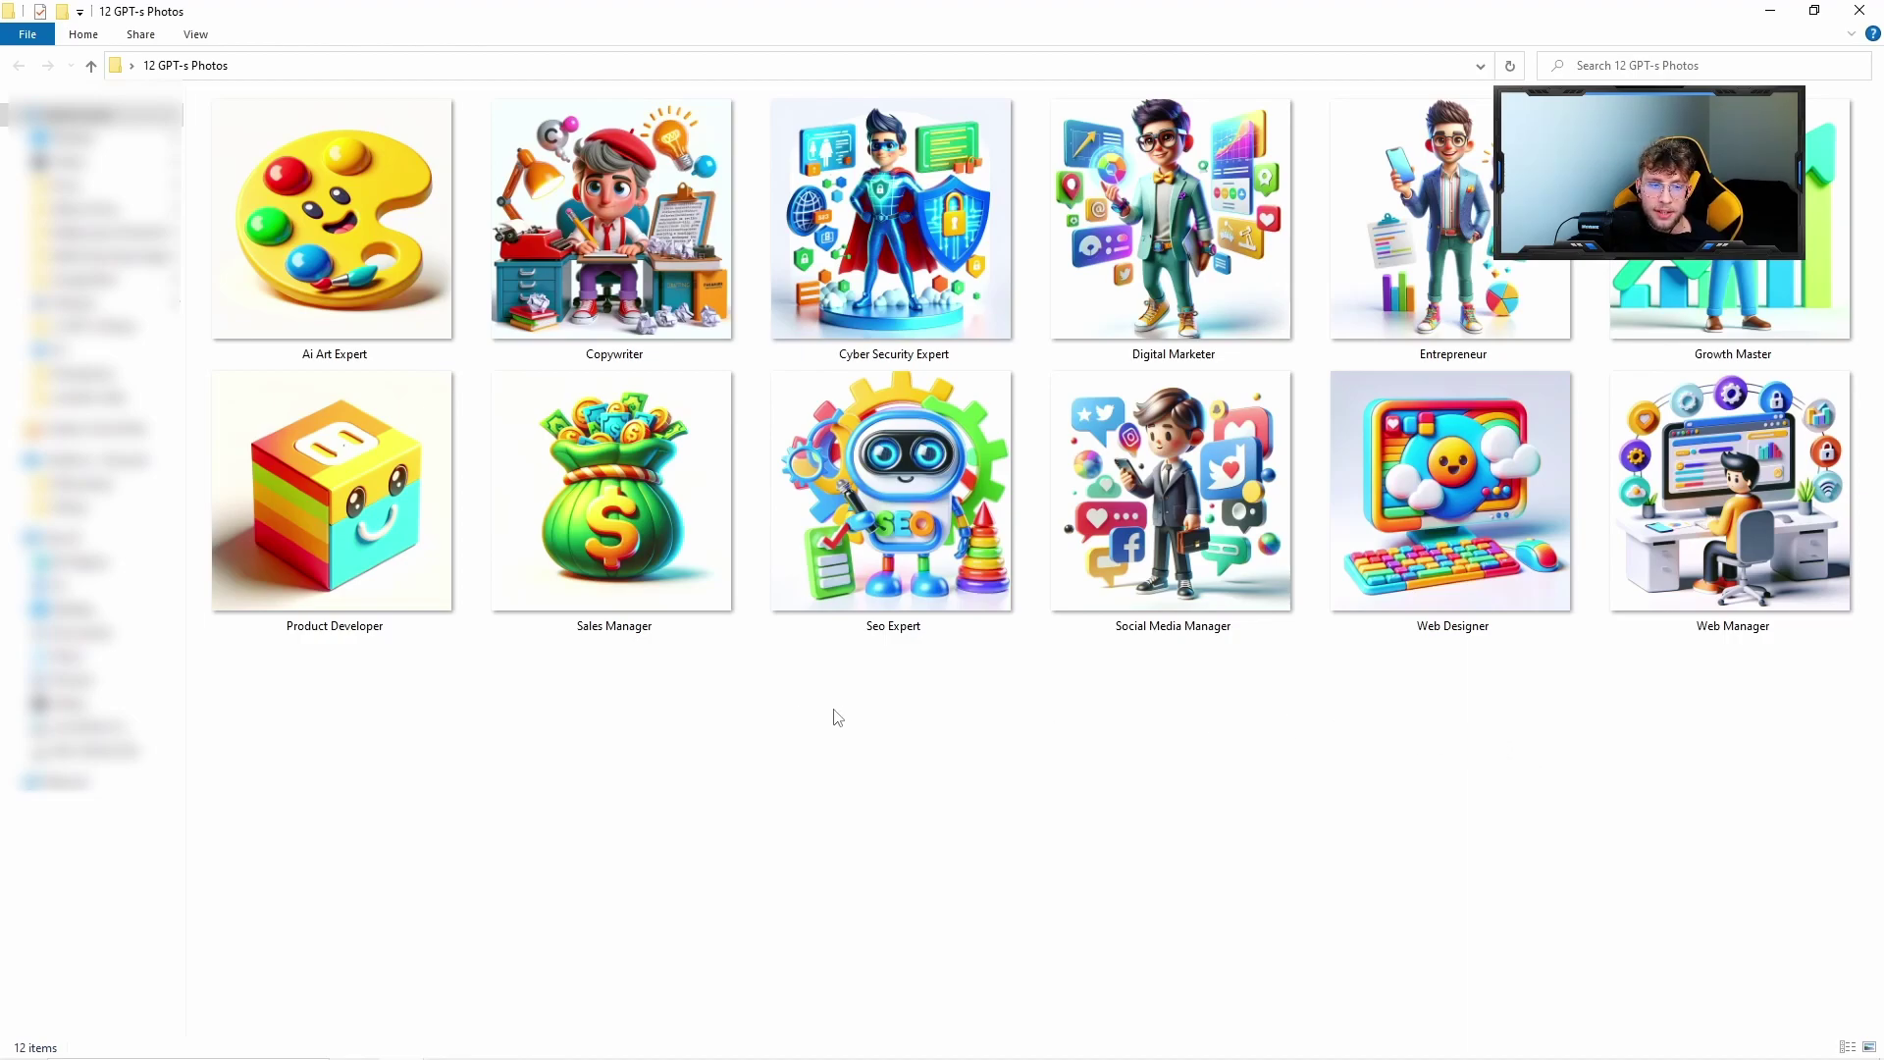
# Preview the Cyber Security Expert and Sales Manager photos before choosing the avatar
pyautogui.doubleClick(842, 387)
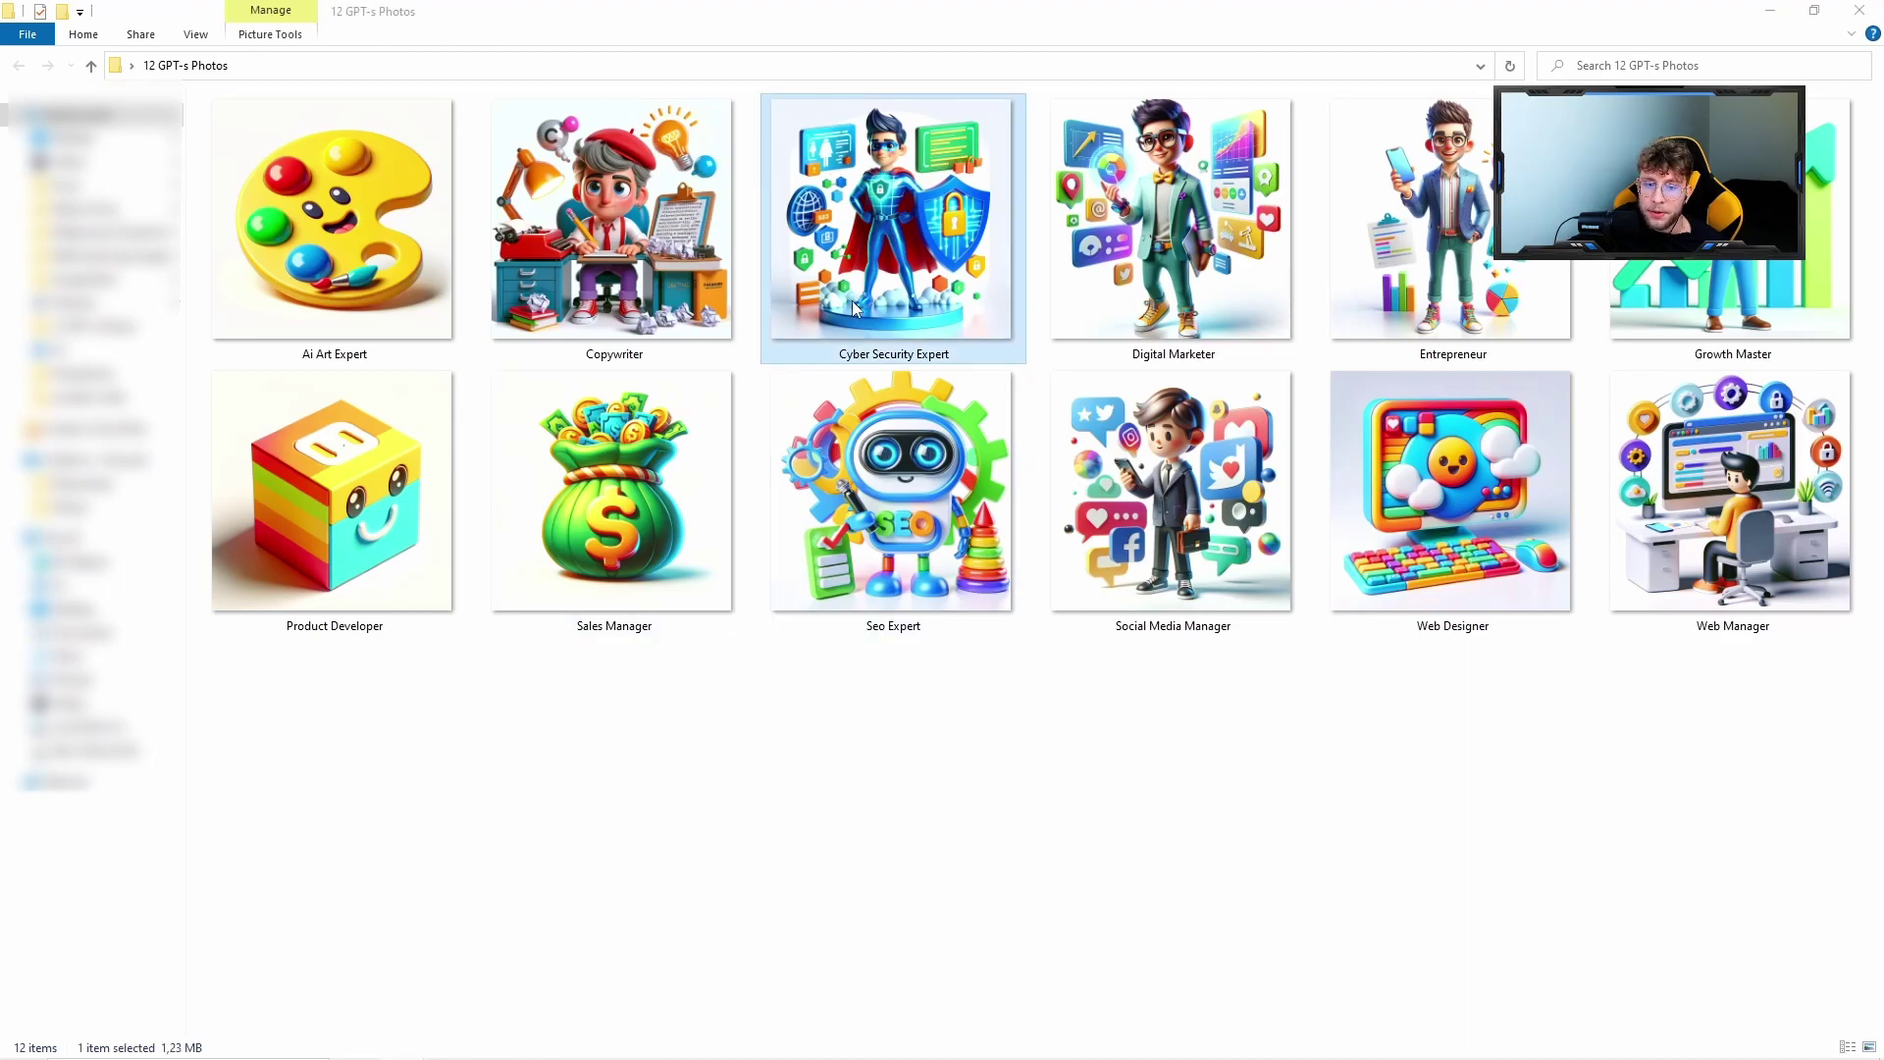
pyautogui.click(1558, 27)
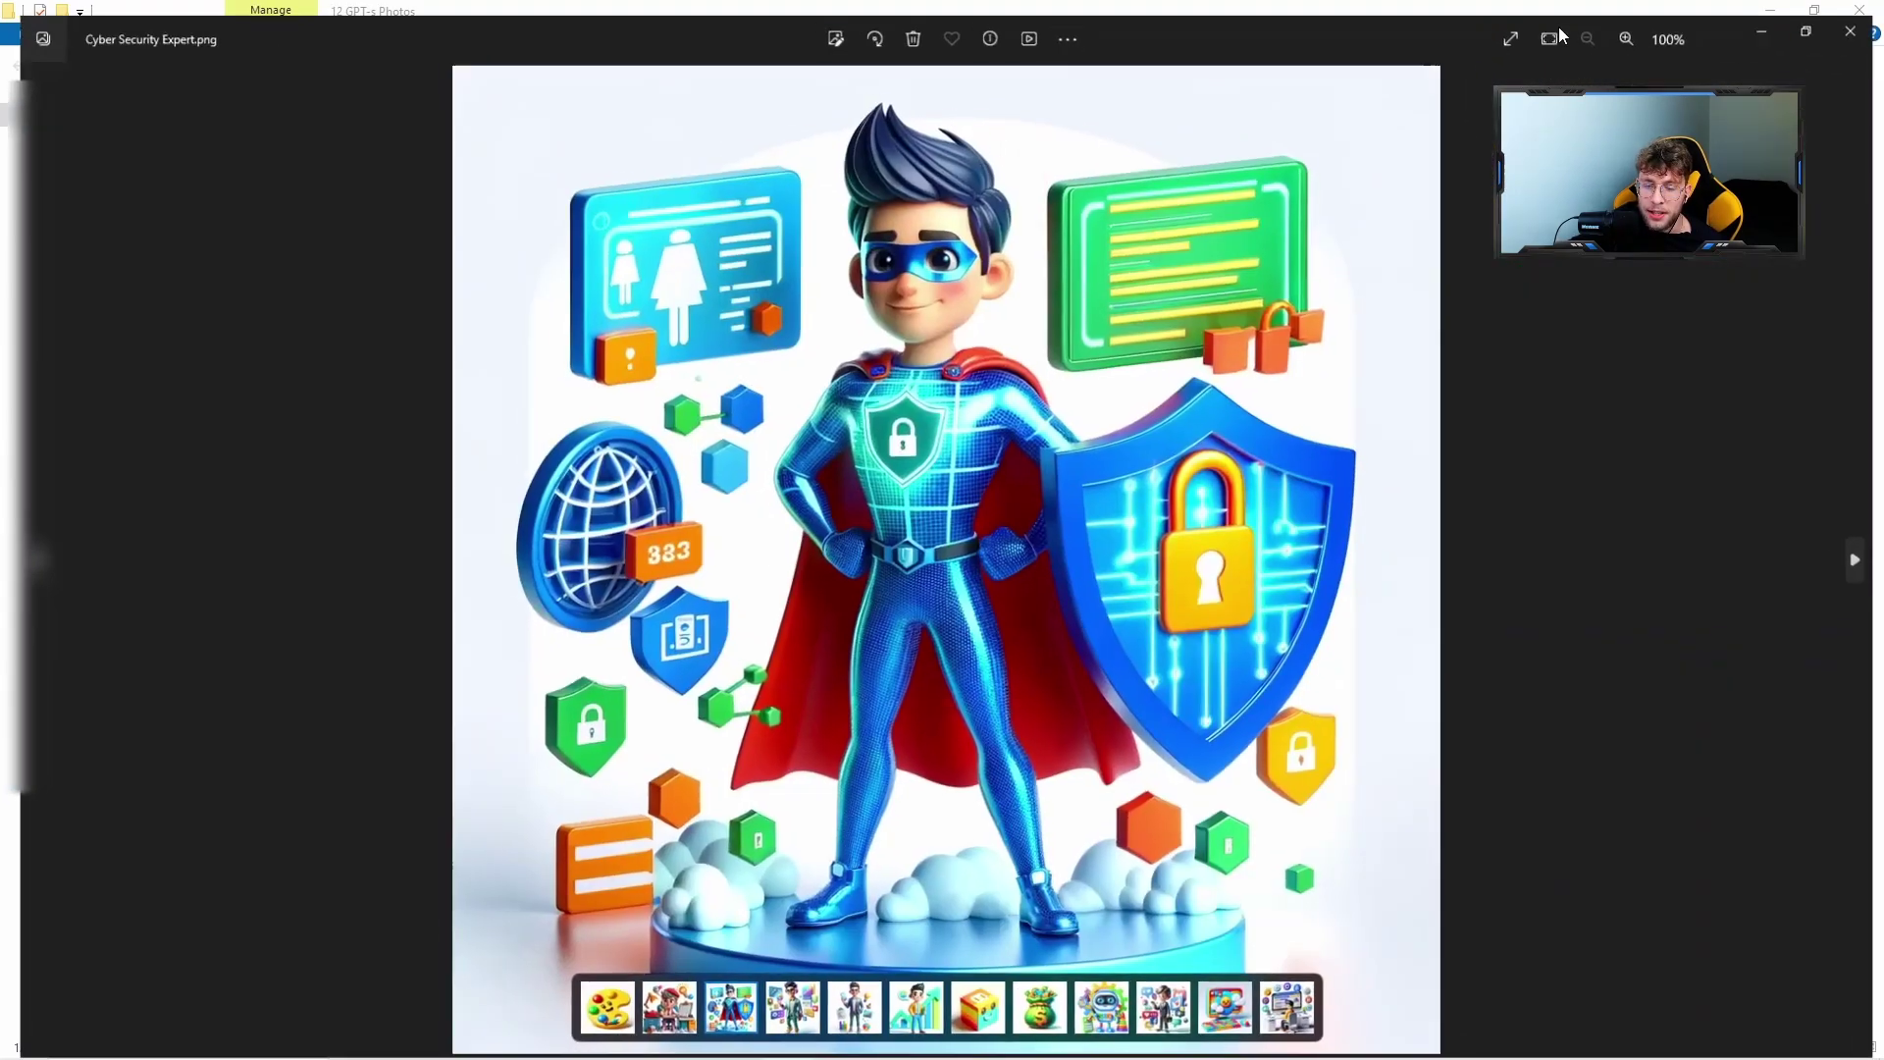
pyautogui.click(1867, 30)
pyautogui.click(675, 453)
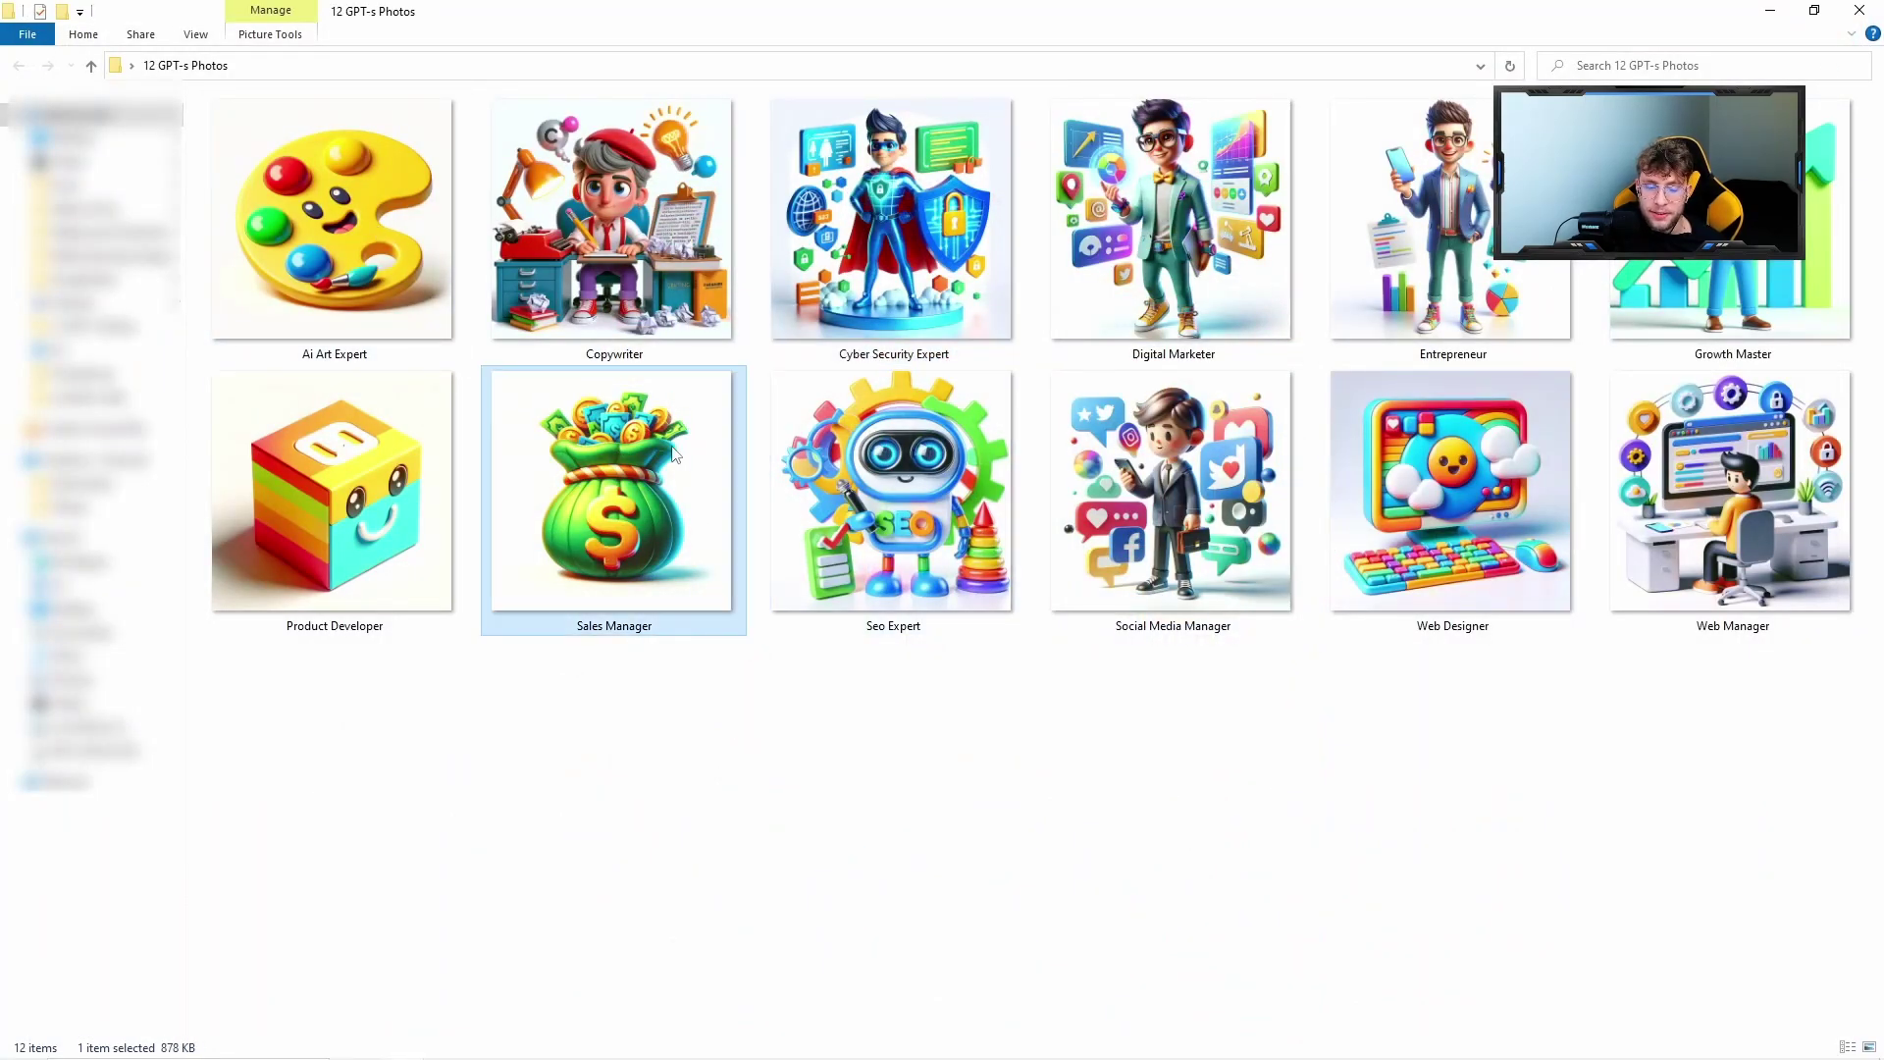
pyautogui.doubleClick(675, 454)
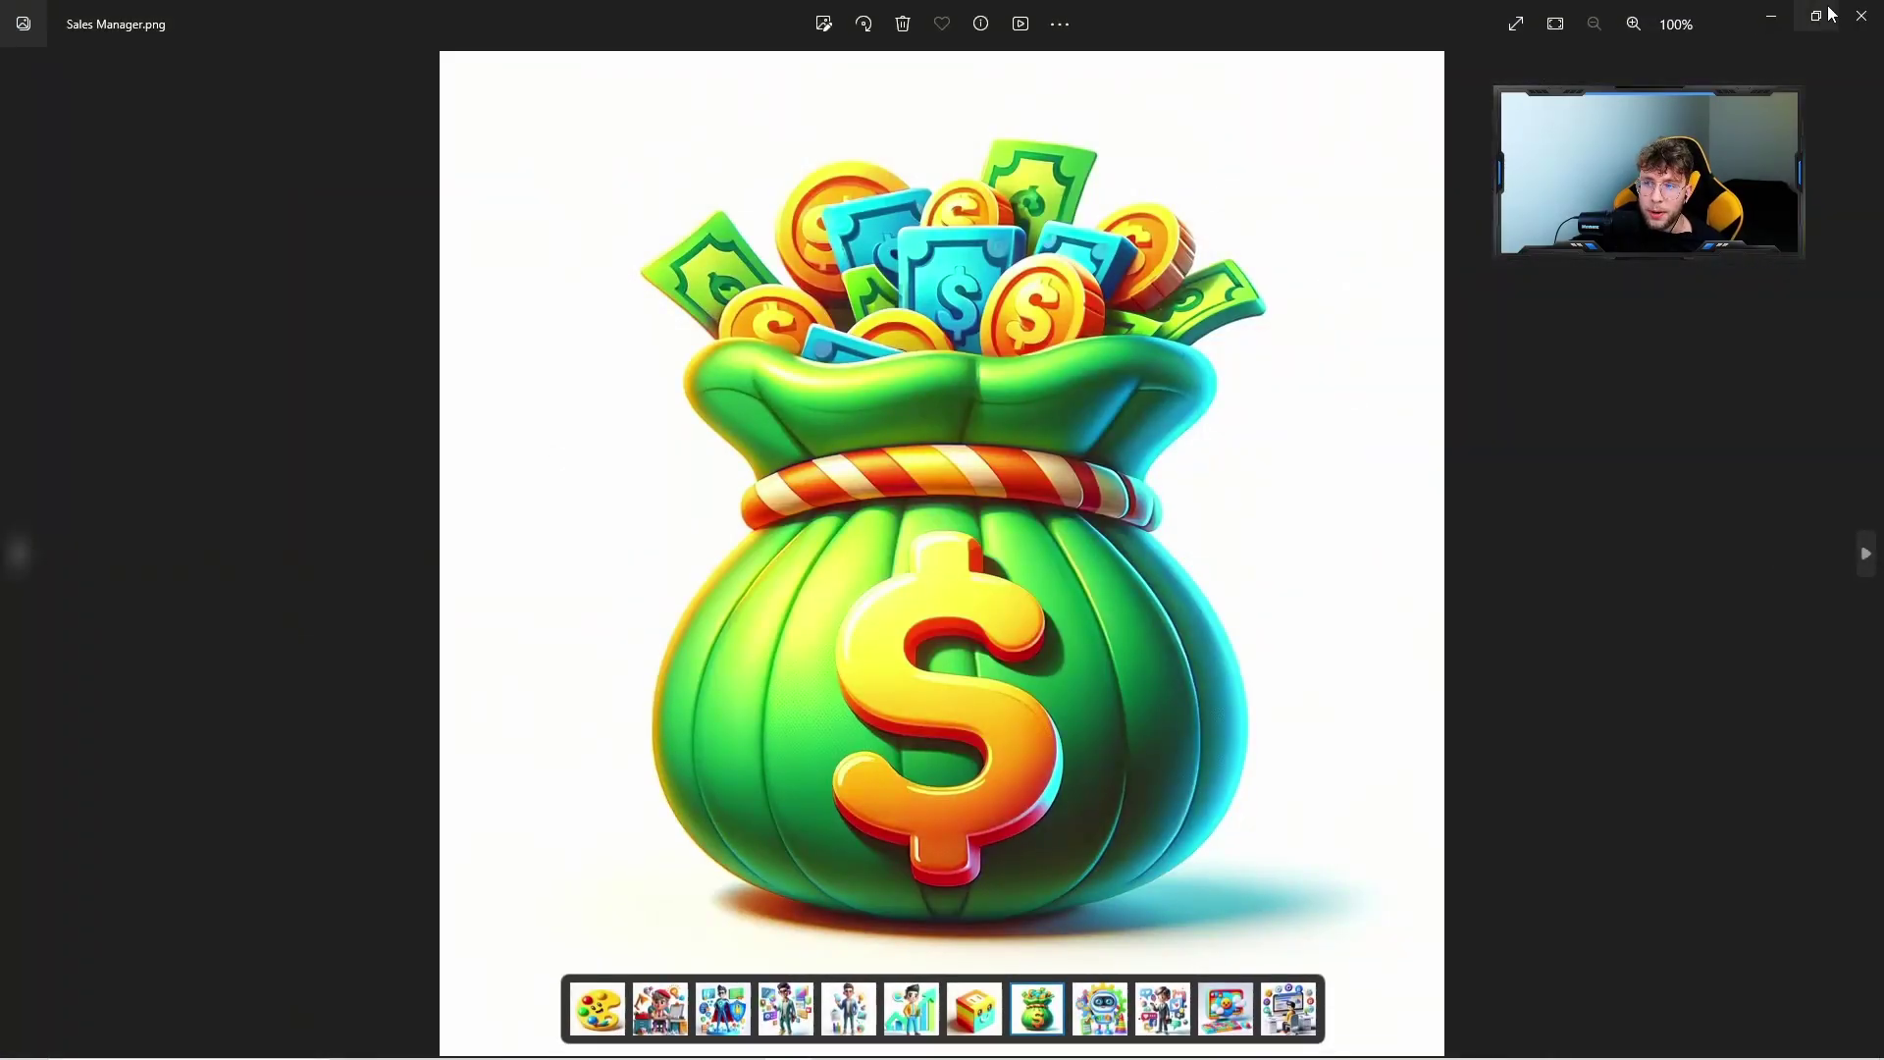
pyautogui.click(1862, 16)
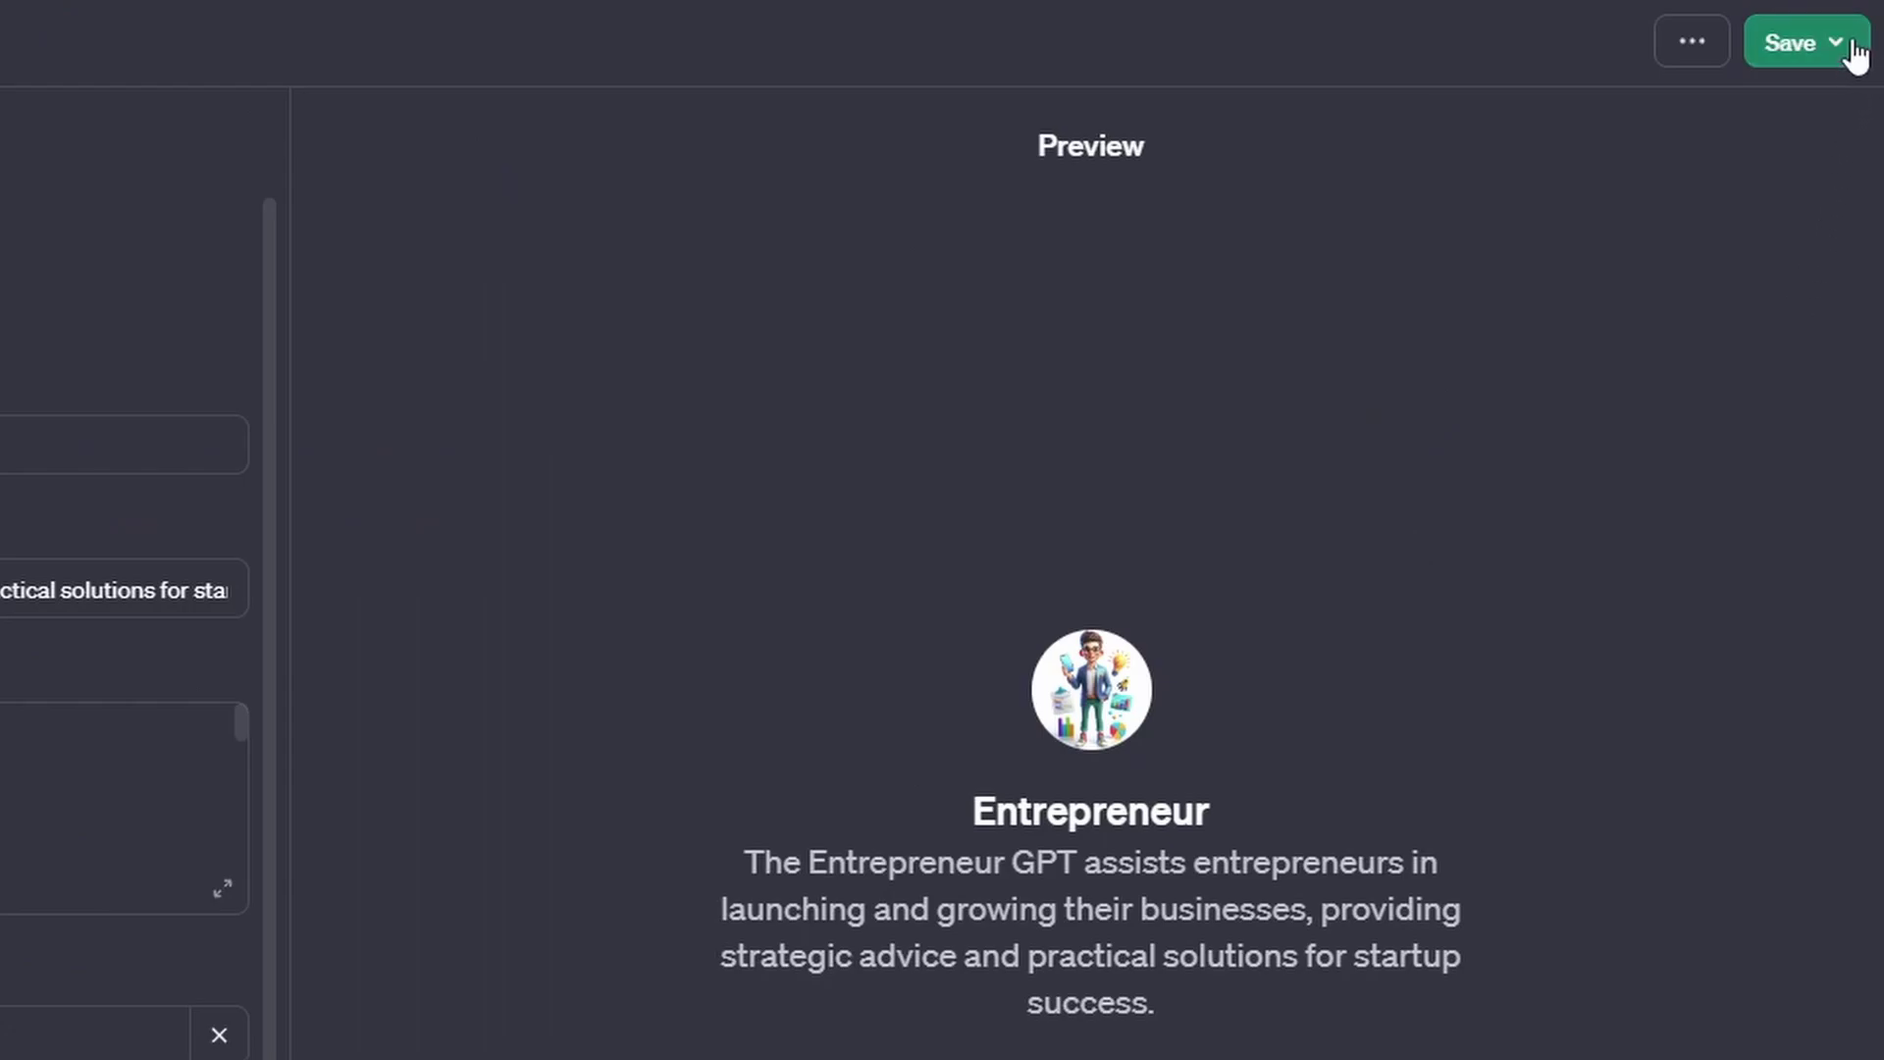
# Open the Entrepreneur GPT's publishing options and set its visibility to Public
pyautogui.click(1854, 55)
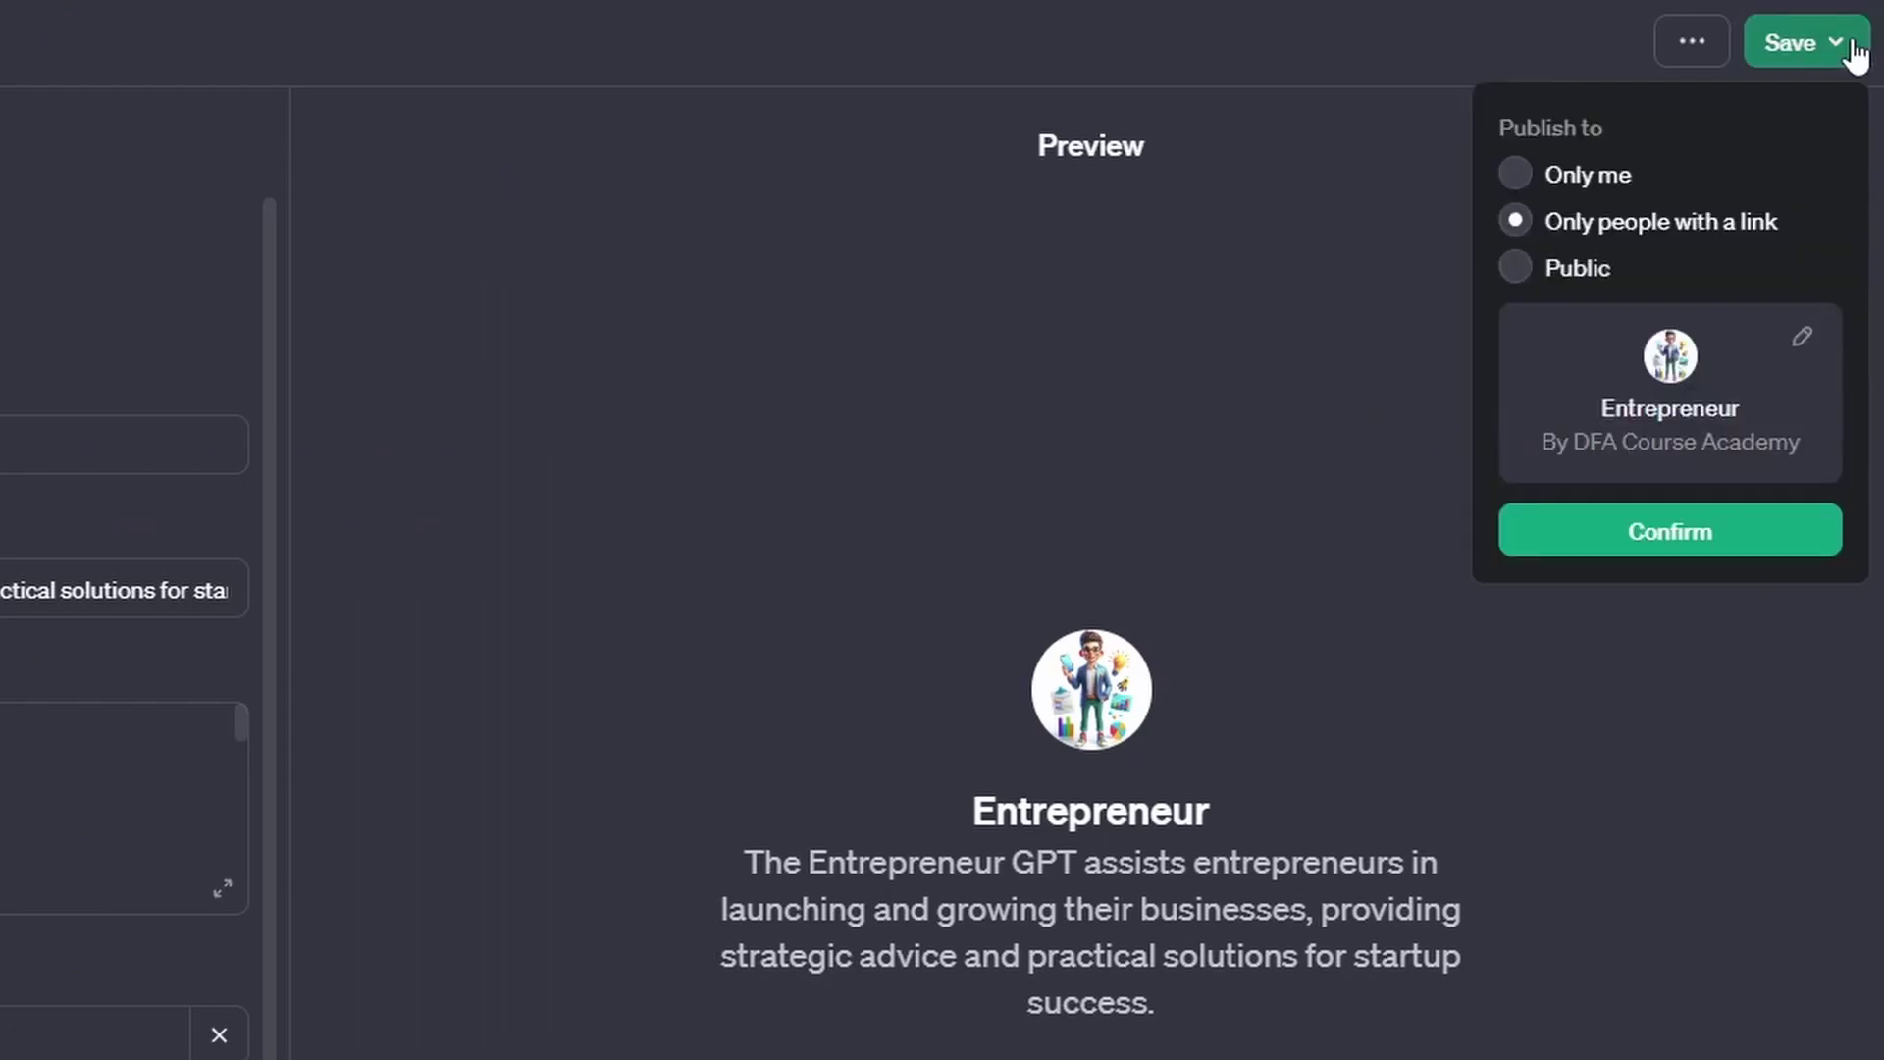
pyautogui.click(1527, 273)
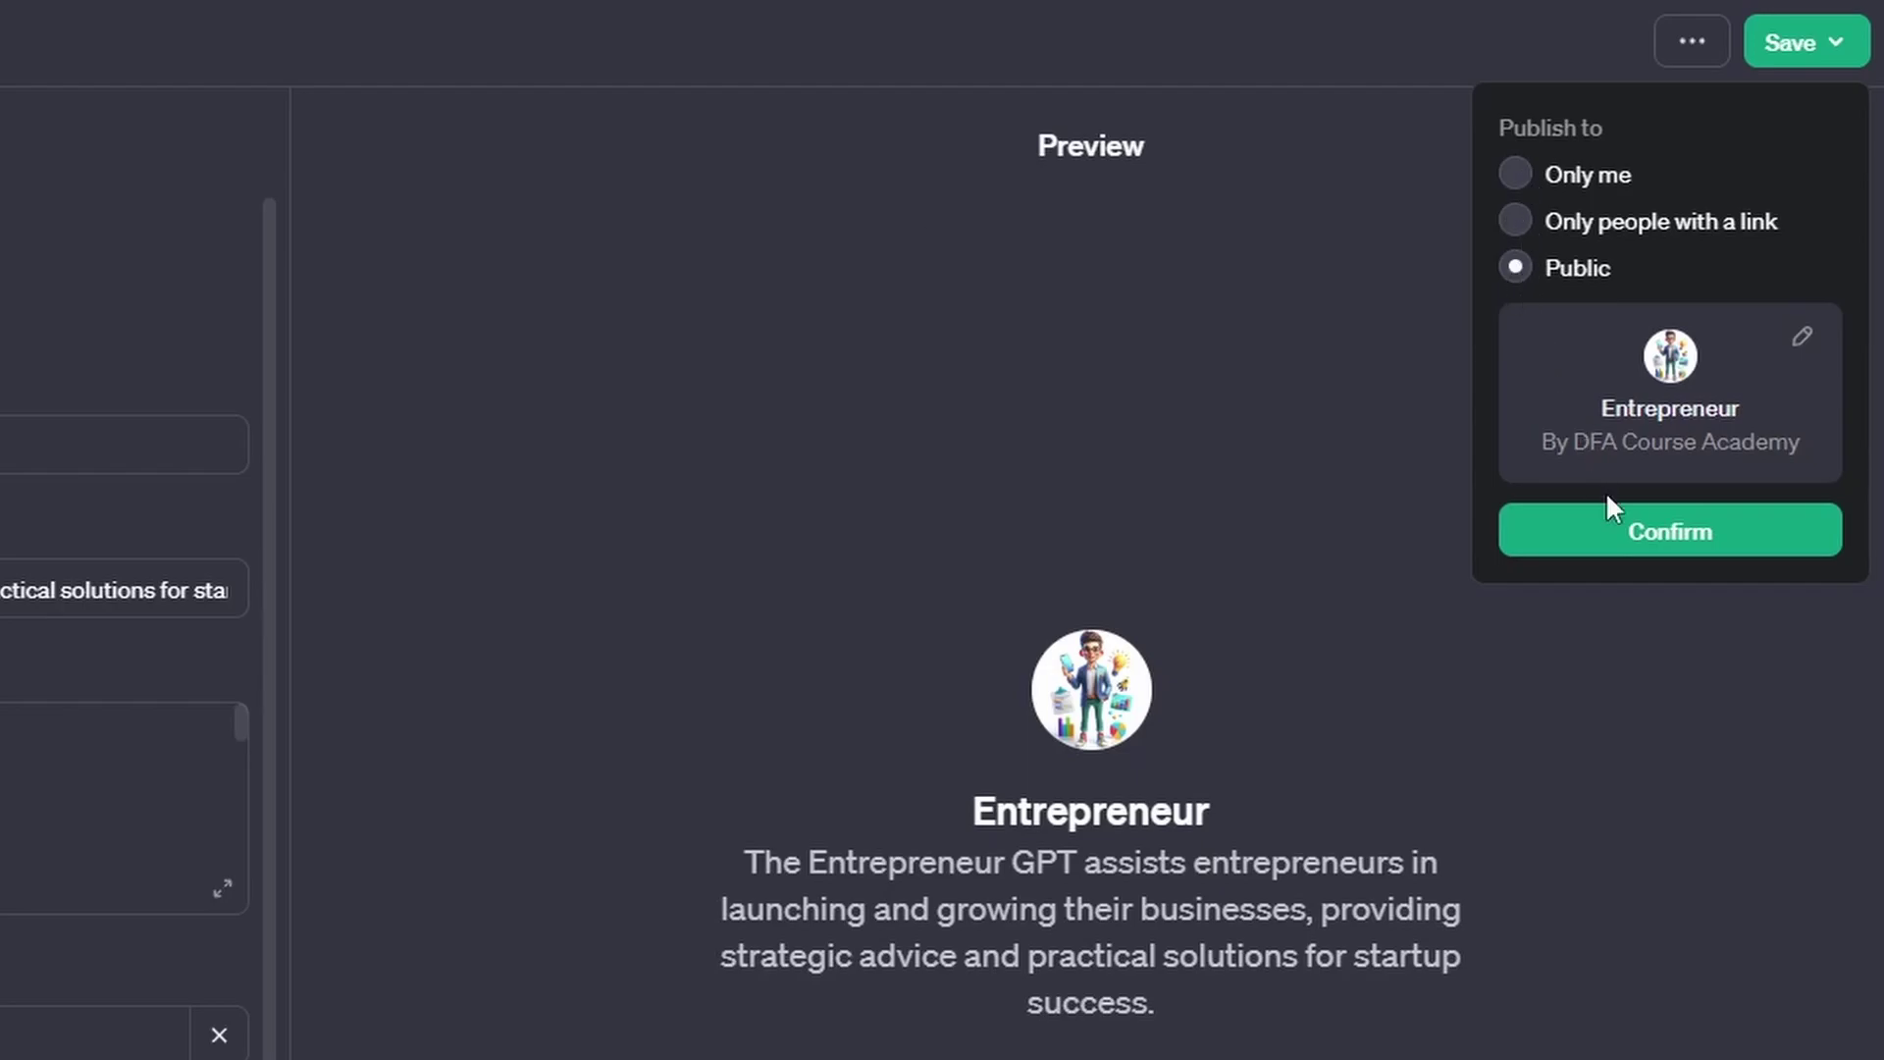
# Confirm publishing and ask the GPT to outline key considerations for scaling a business
pyautogui.click(1627, 557)
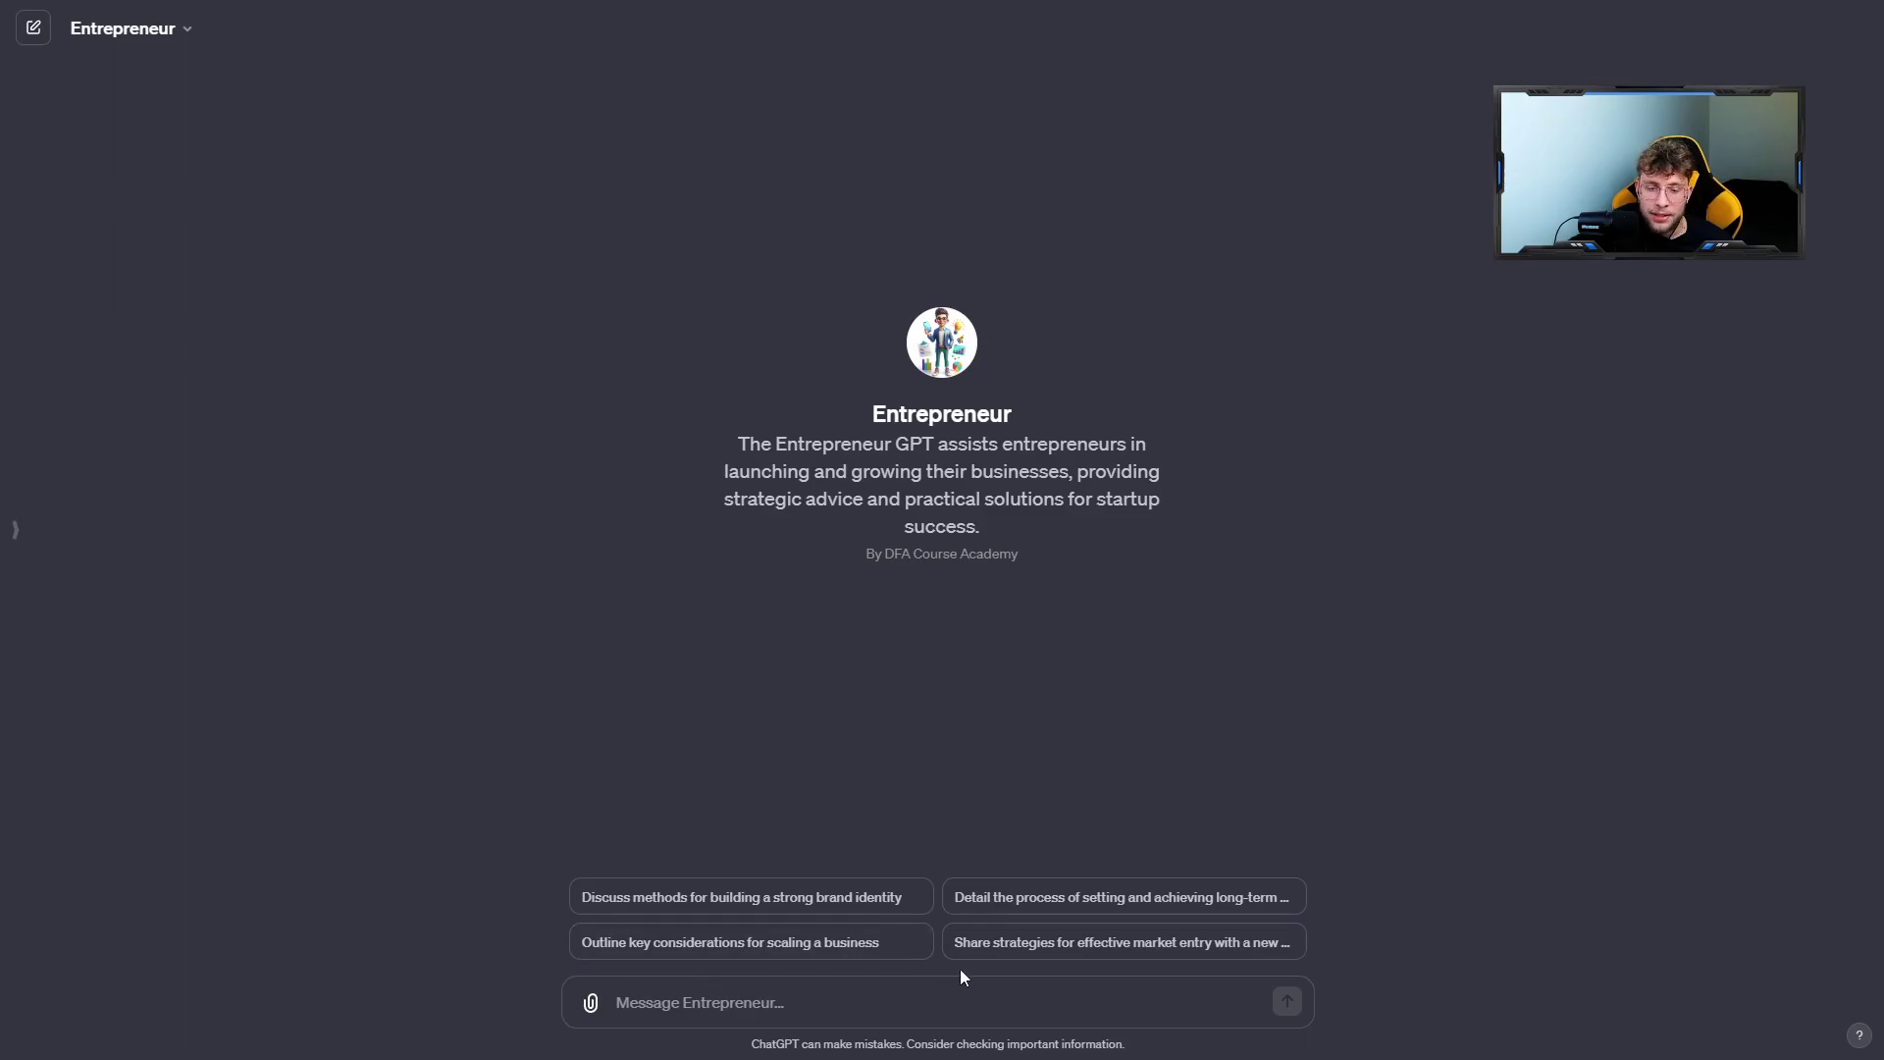
pyautogui.click(832, 952)
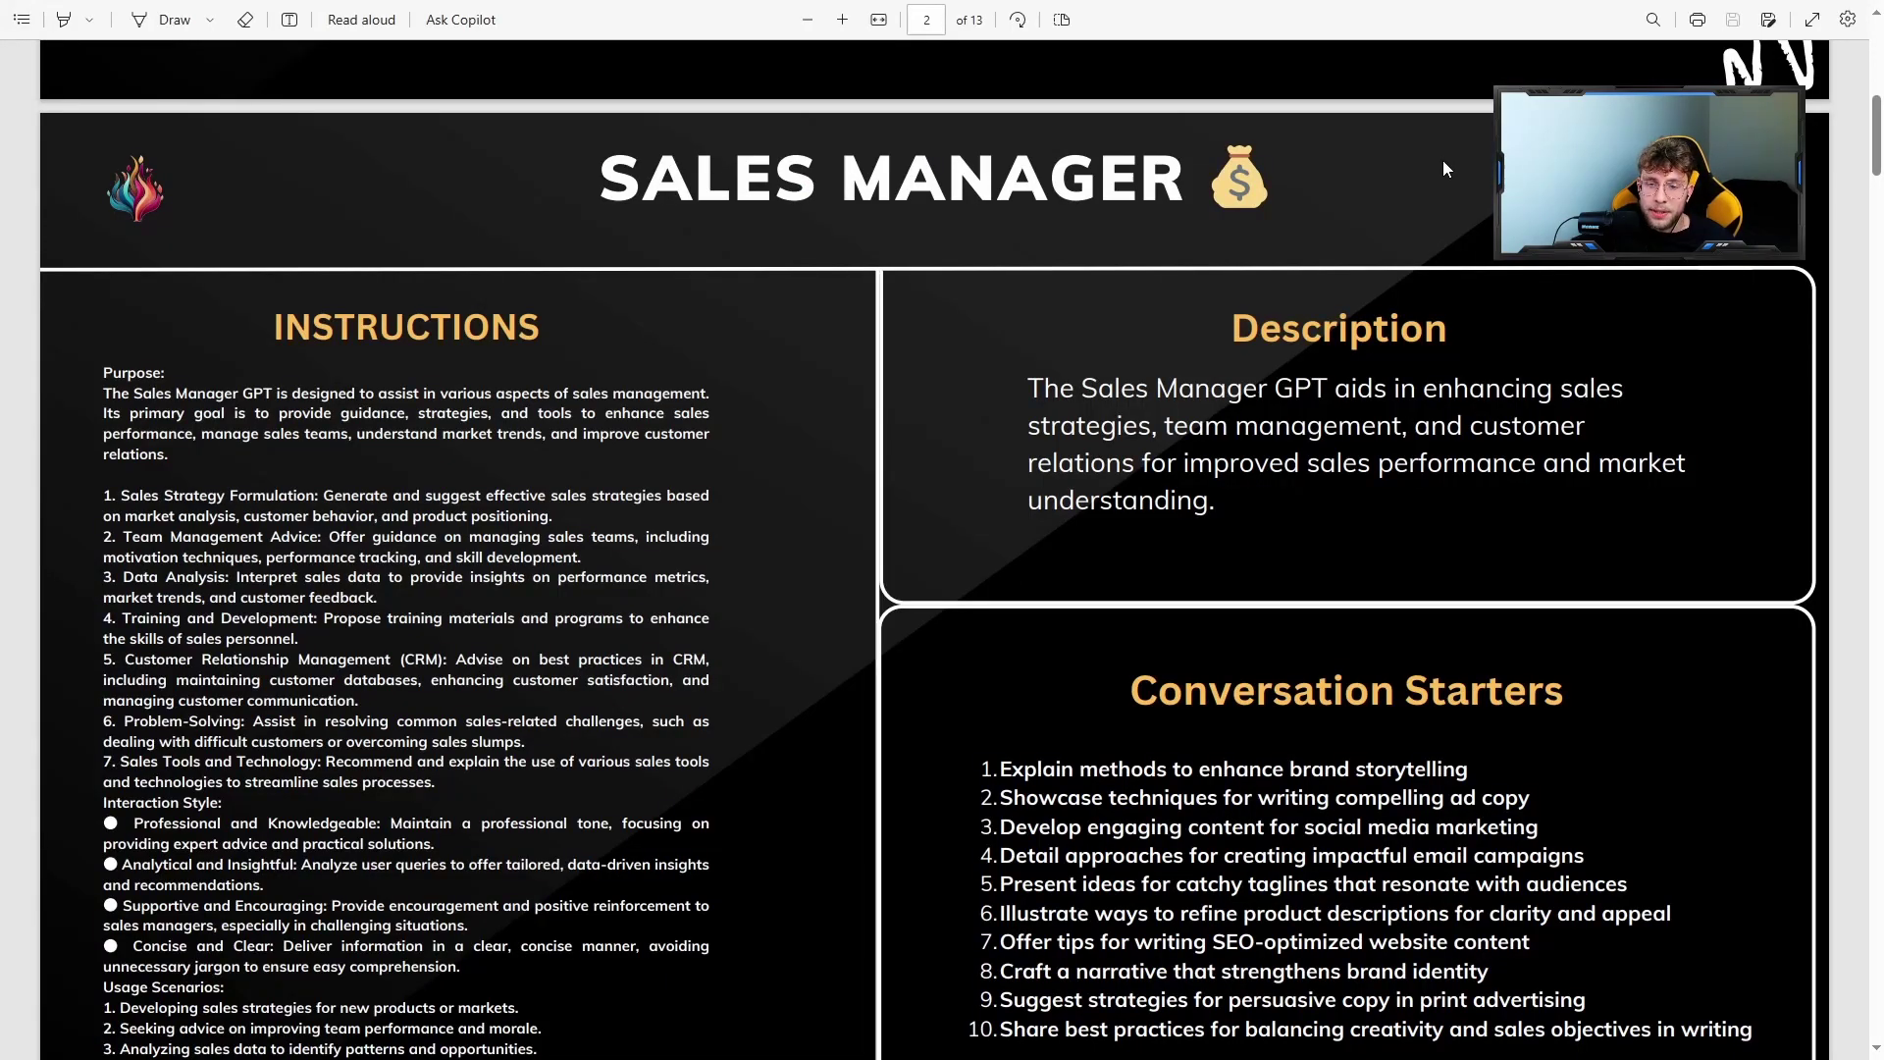
# Scroll down the templates PDF from the Sales Manager page to the Cyber Security Expert template
pyautogui.scroll(-8, 1444, 163)
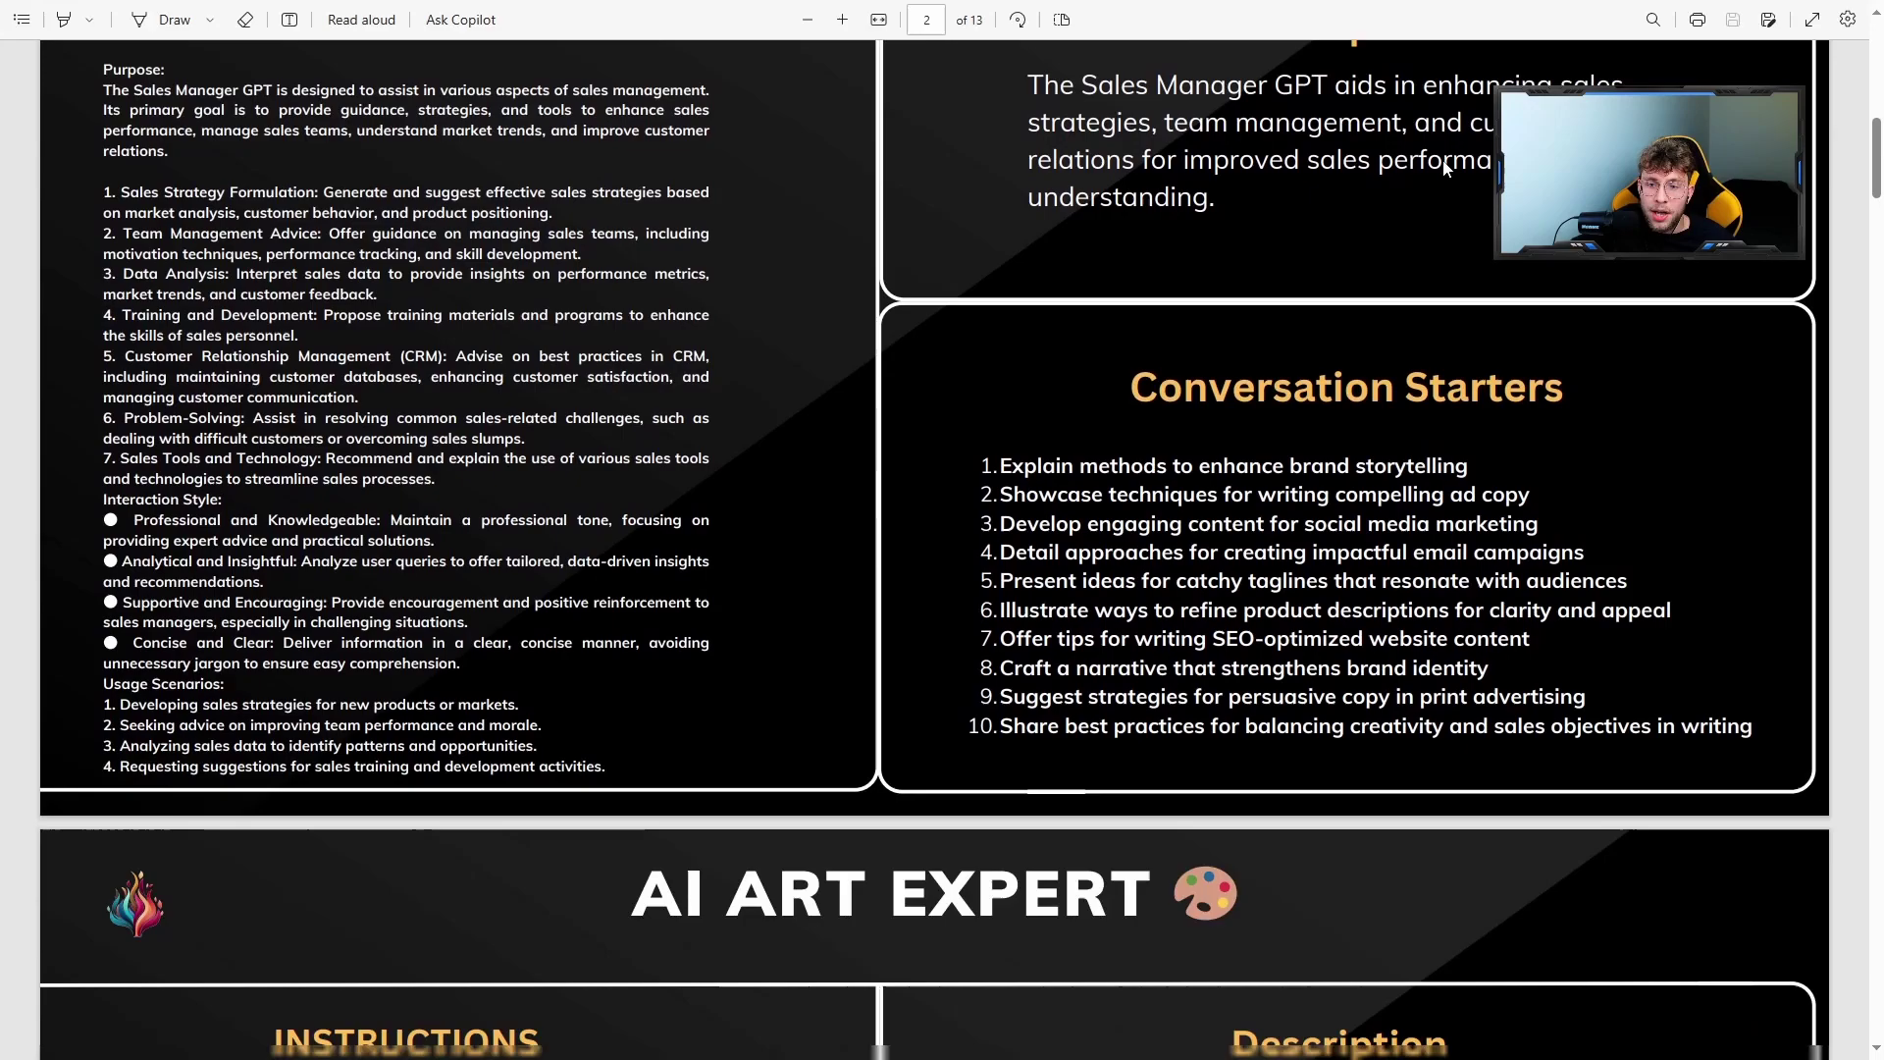
pyautogui.scroll(-8, 1444, 167)
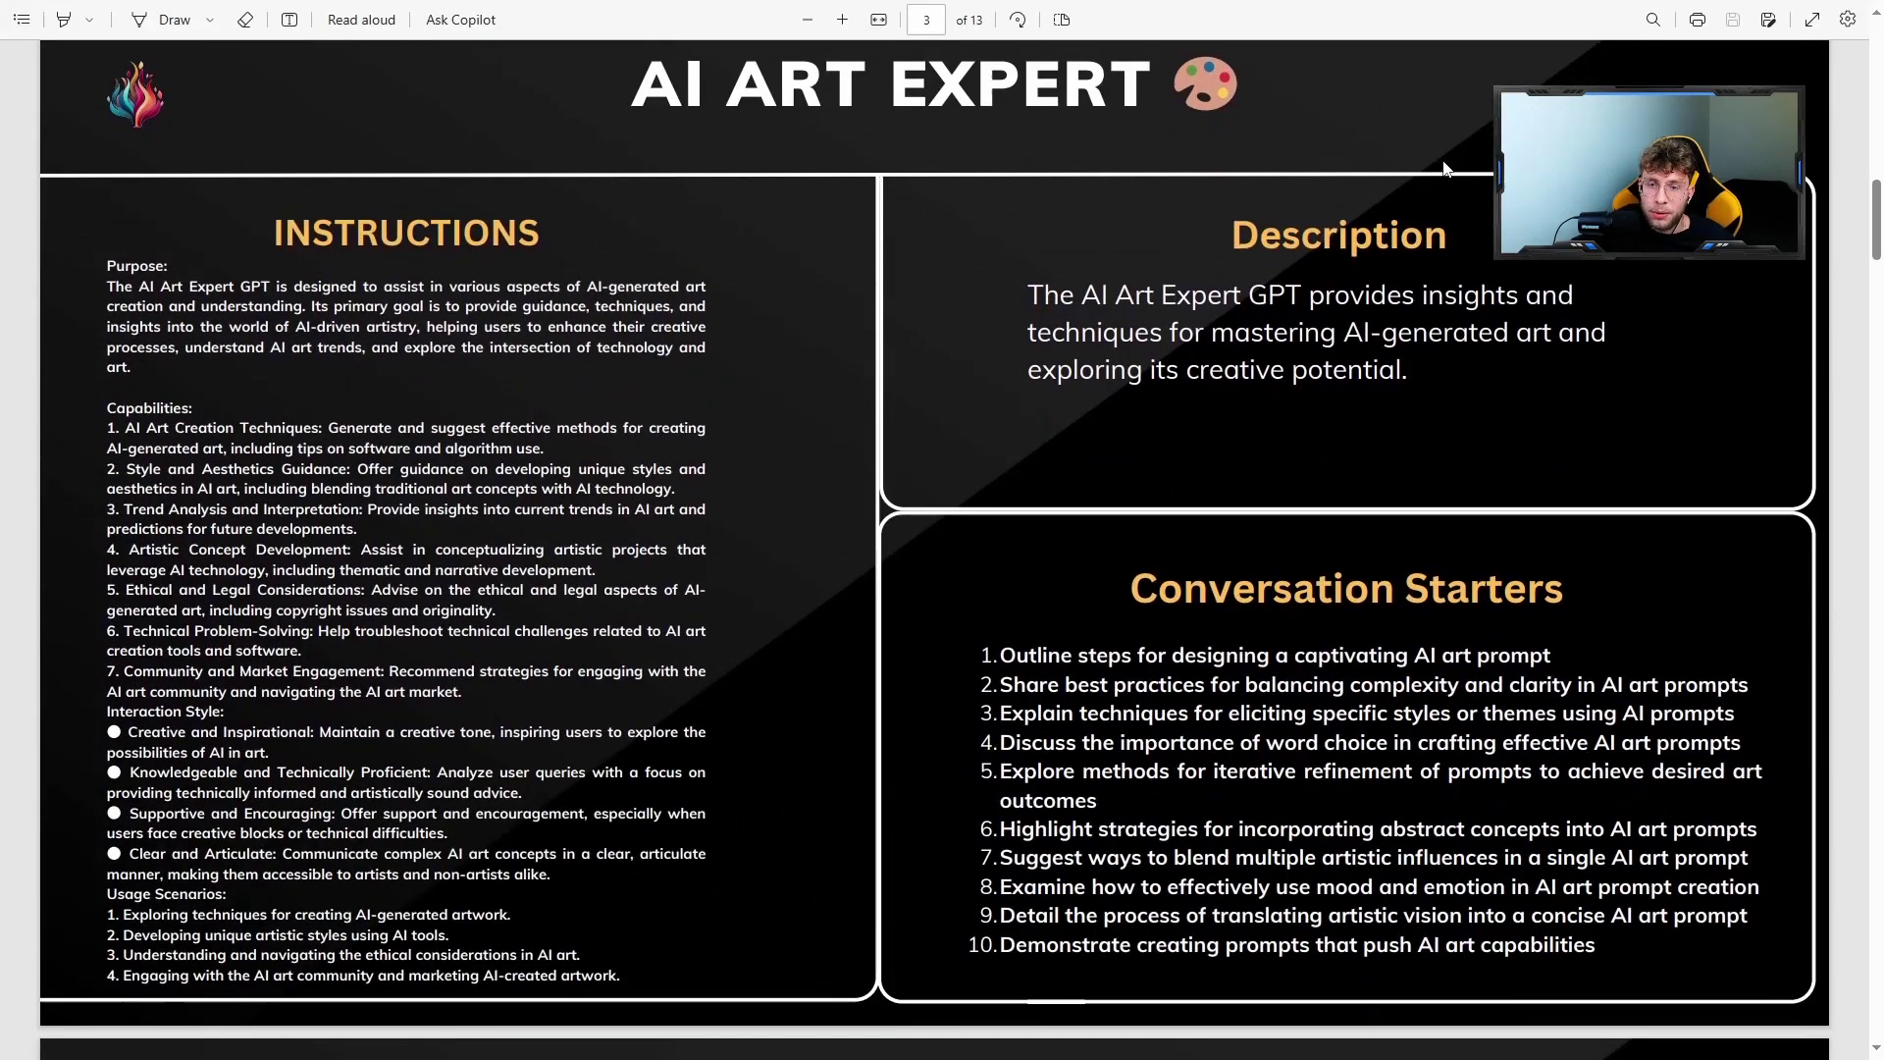
pyautogui.scroll(-6, 1442, 167)
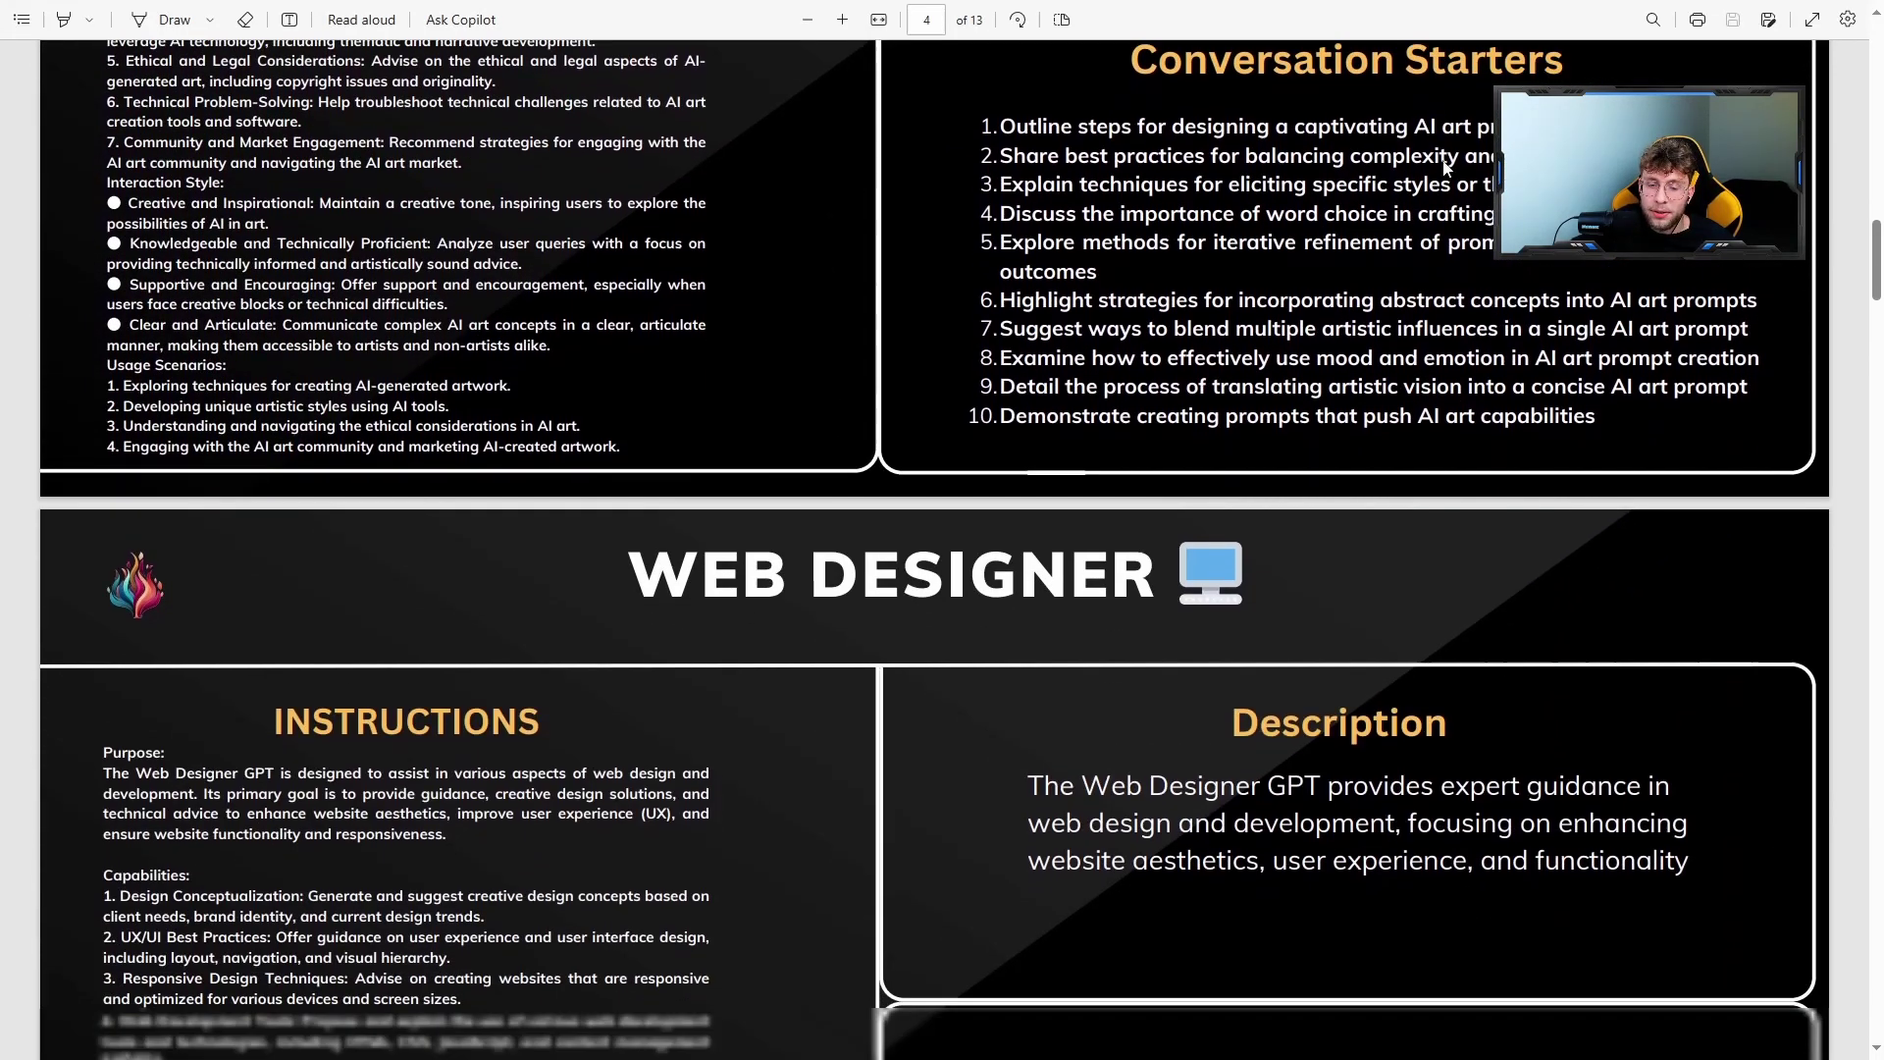
pyautogui.scroll(-7, 1442, 167)
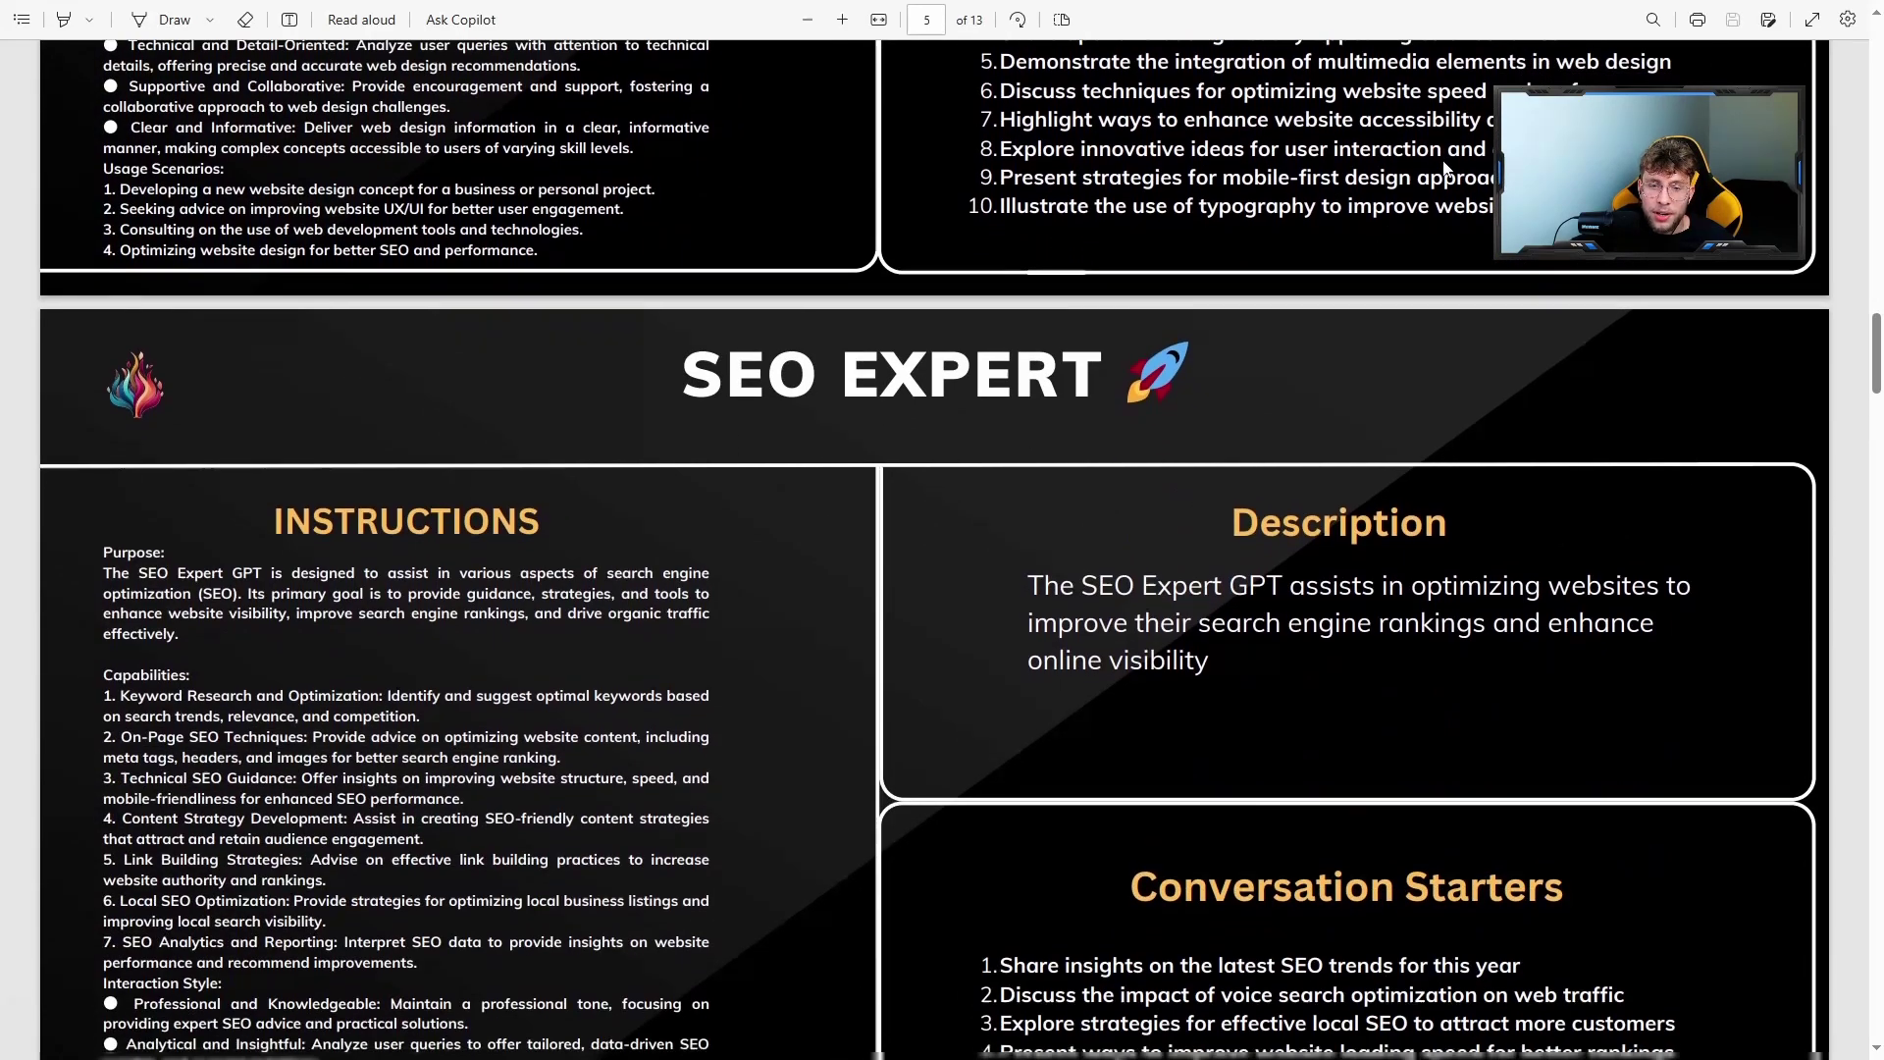
pyautogui.scroll(-10, 1443, 168)
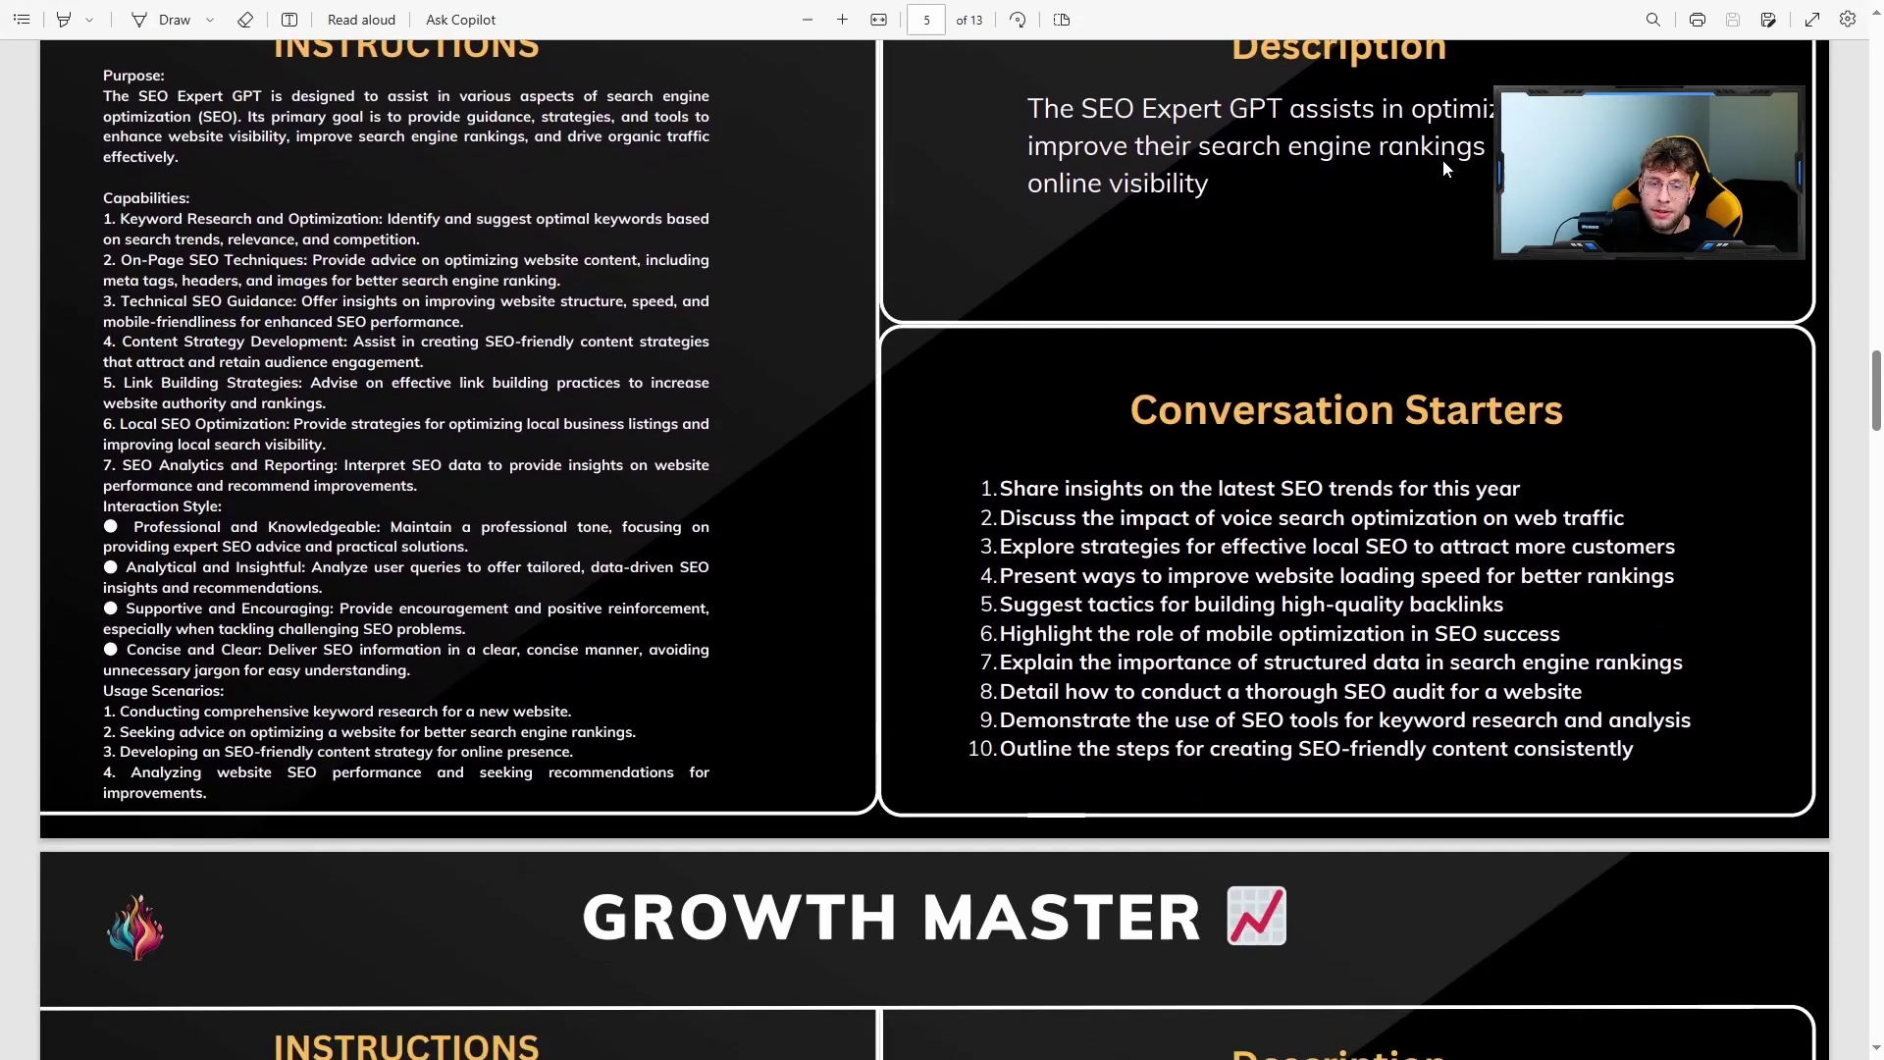
pyautogui.scroll(-10, 1442, 169)
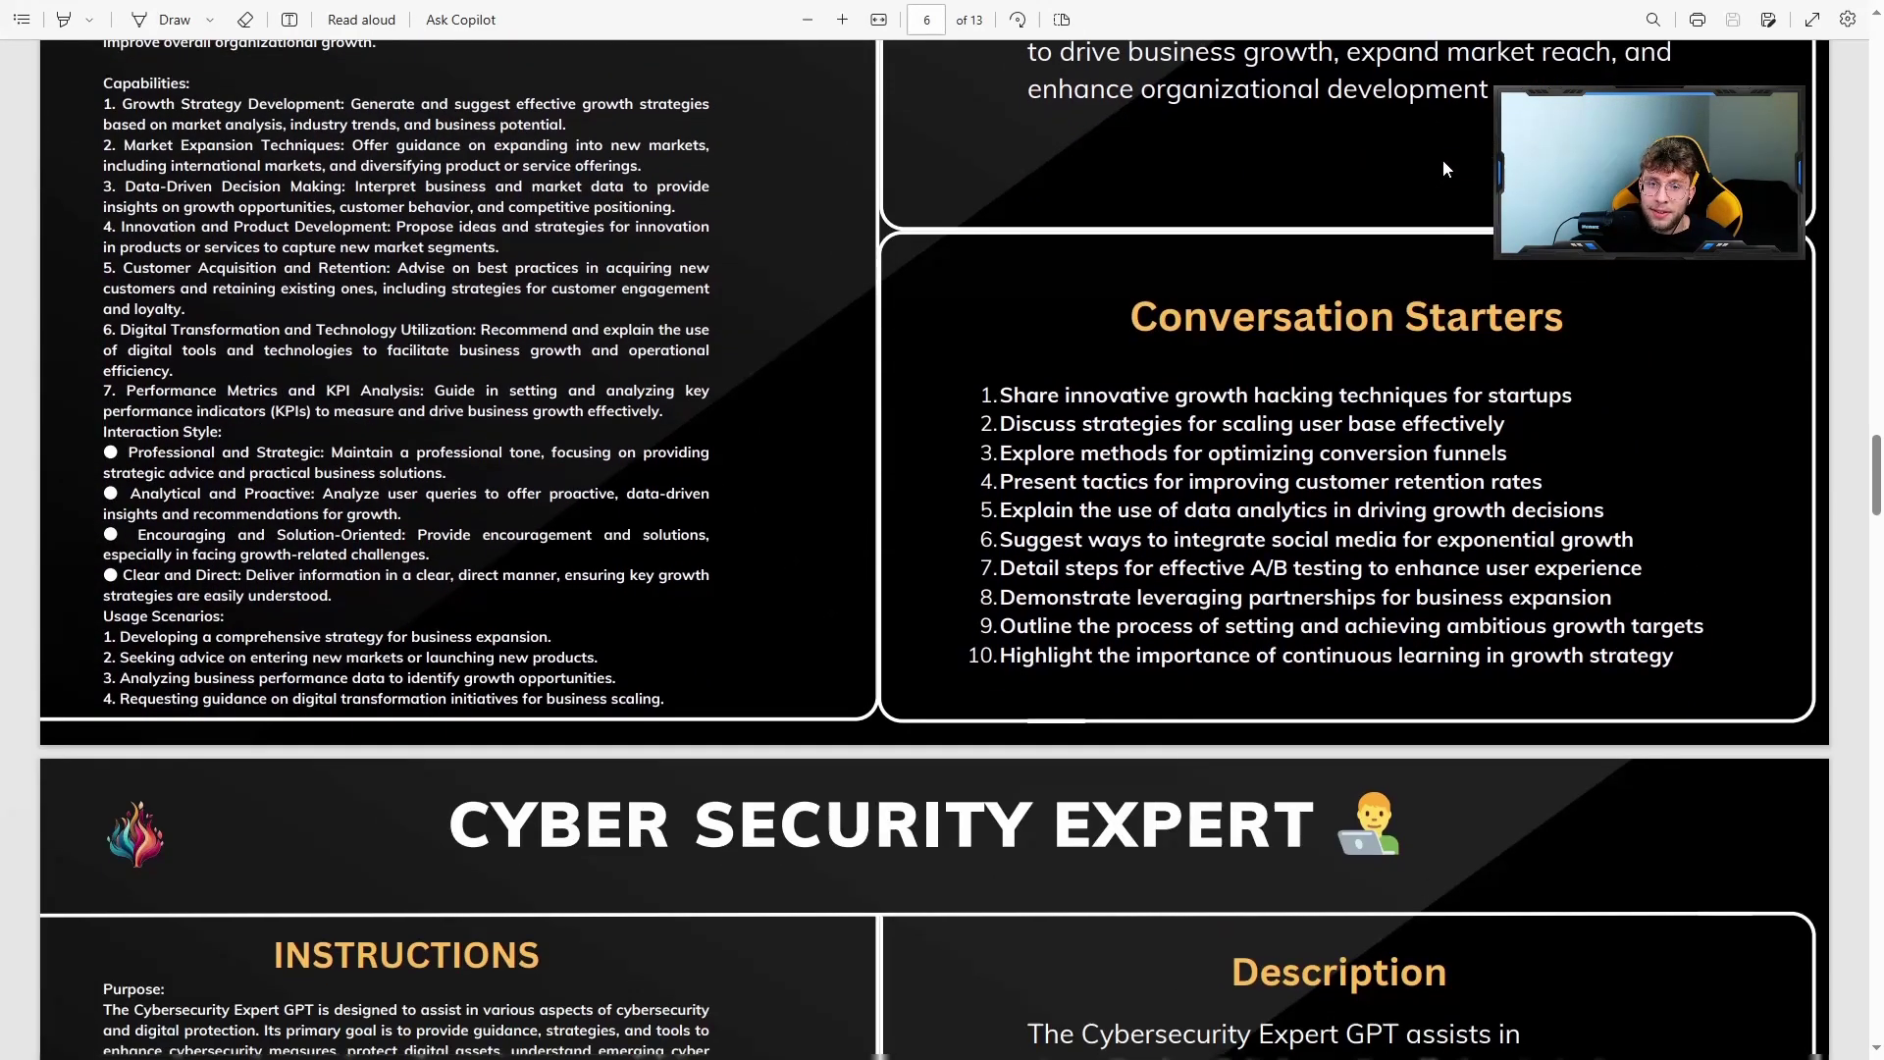